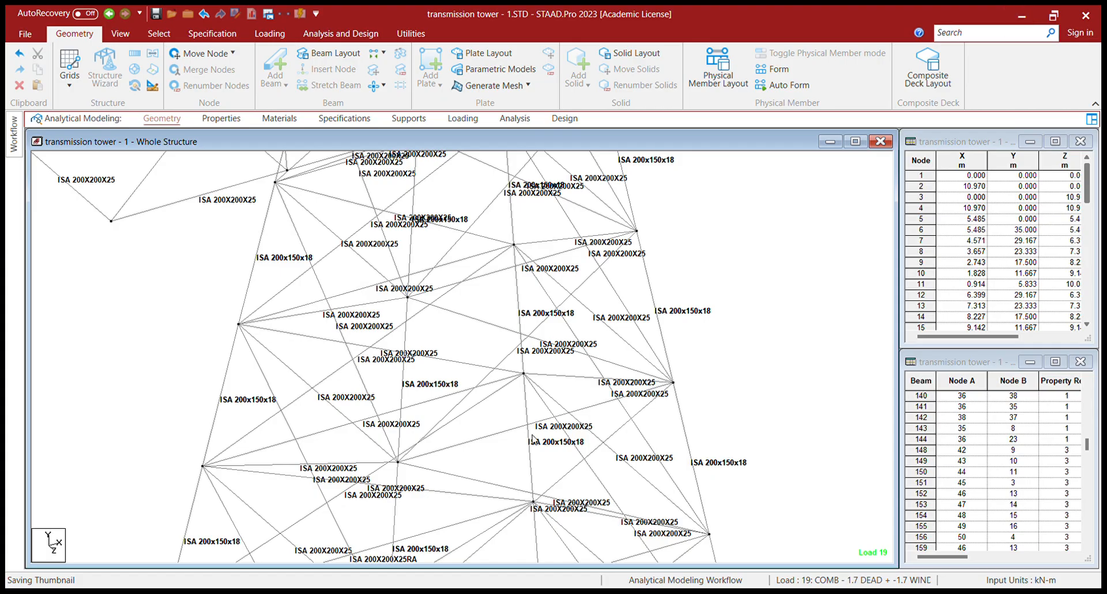
- Highlight beam 10, then beam 96, both joining nodes 8 and 42, centering them in view
scroll(996, 487, up, 4)
scroll(995, 488, up, 10)
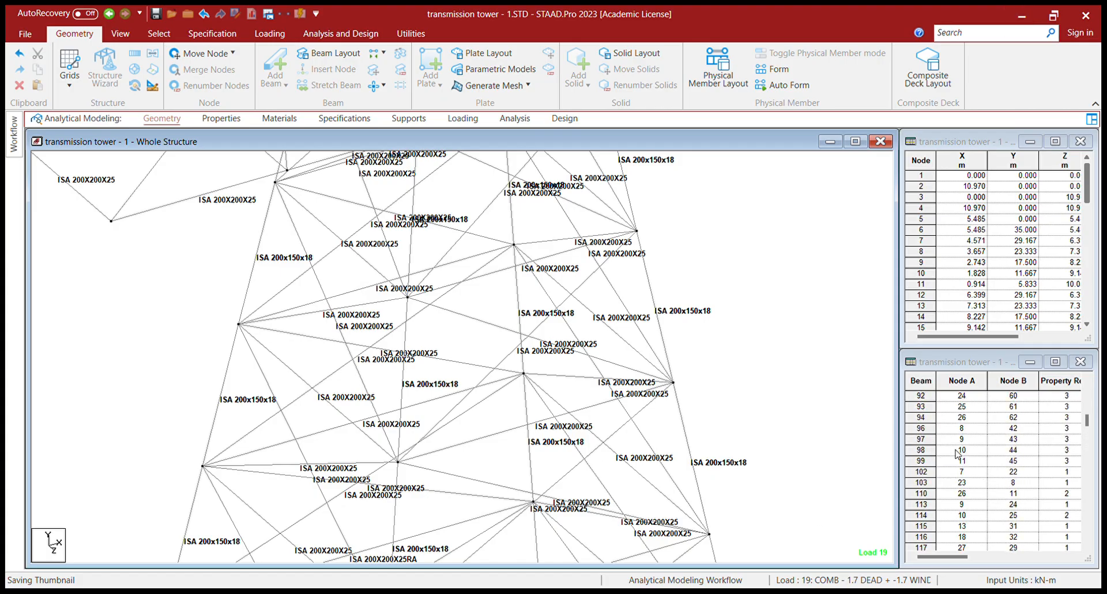
scroll(996, 488, up, 6)
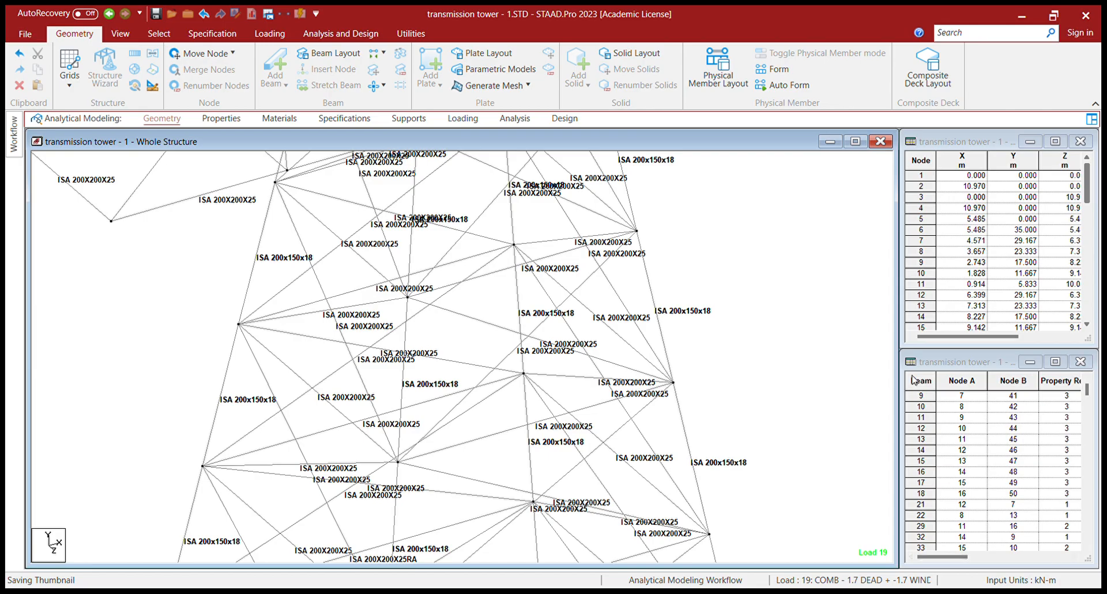
click(928, 409)
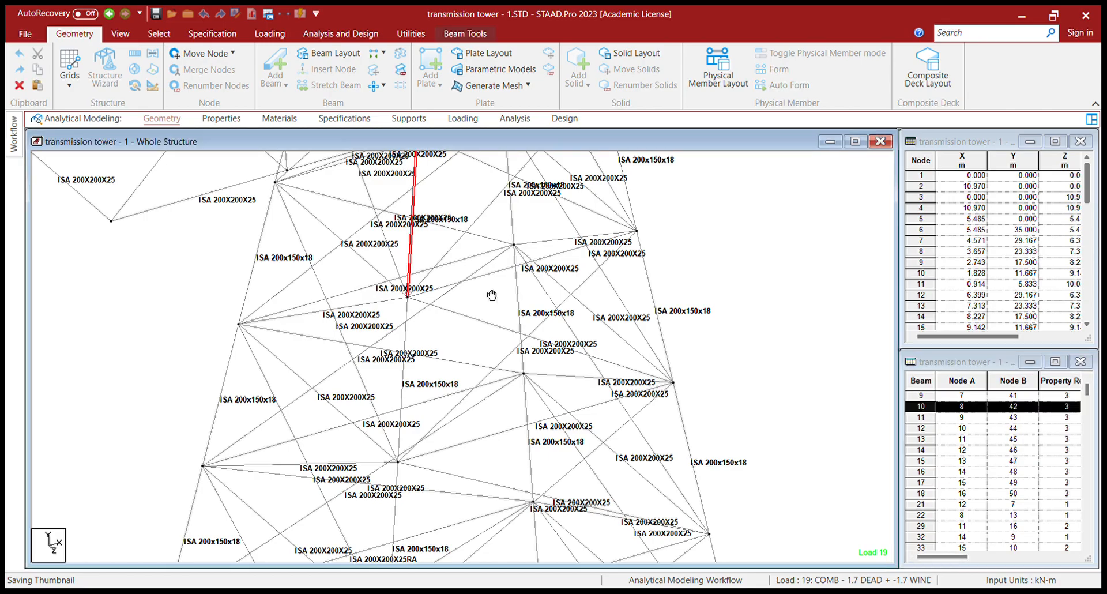
middle_drag(486, 290, 478, 430)
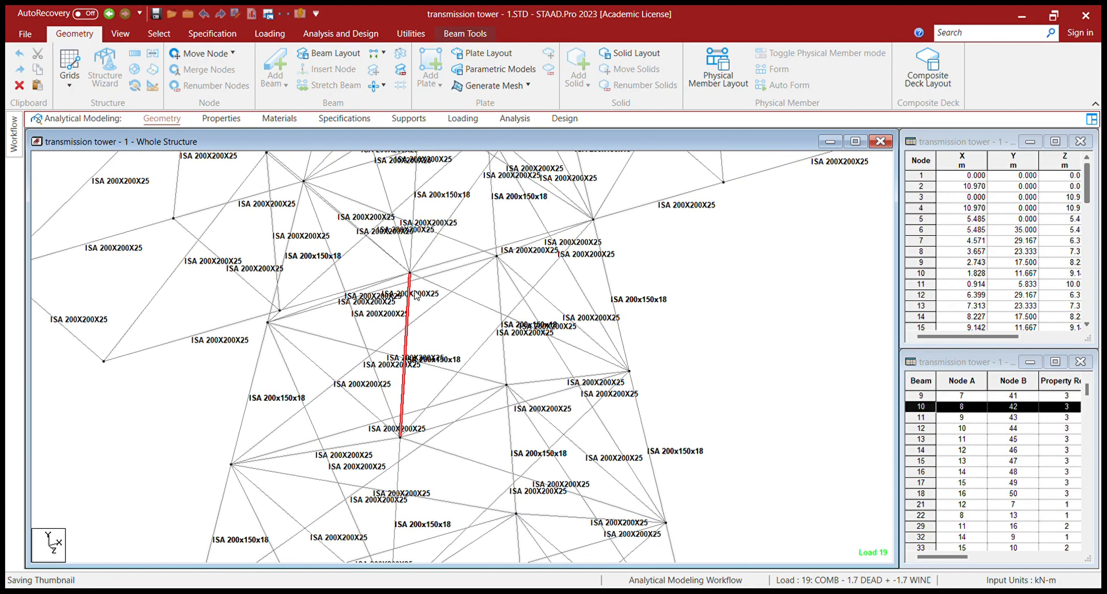
key(Delete)
click(946, 407)
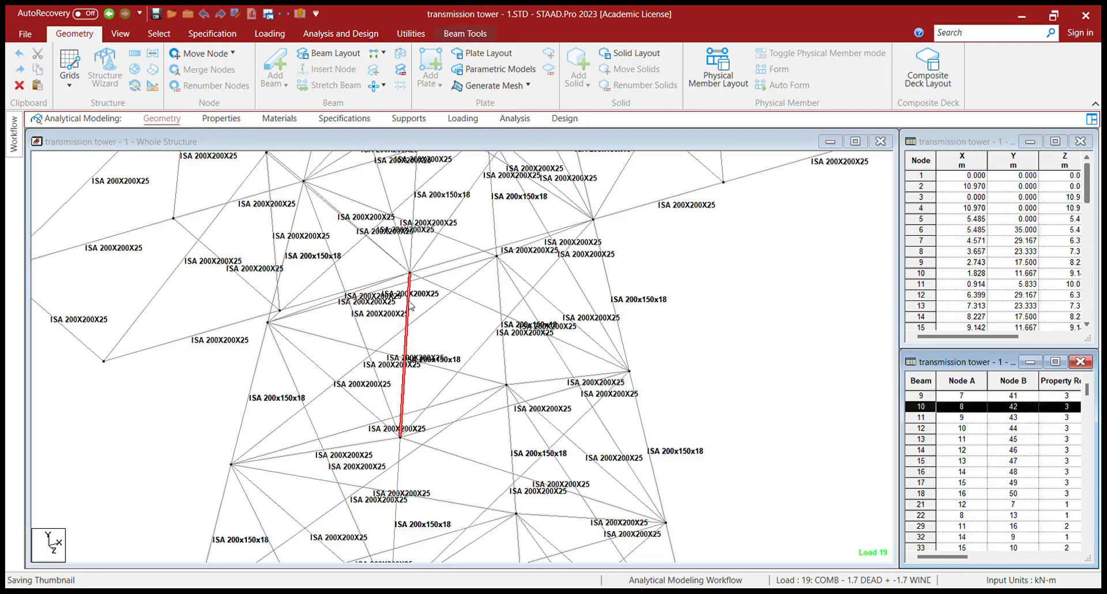
scroll(951, 486, down, 10)
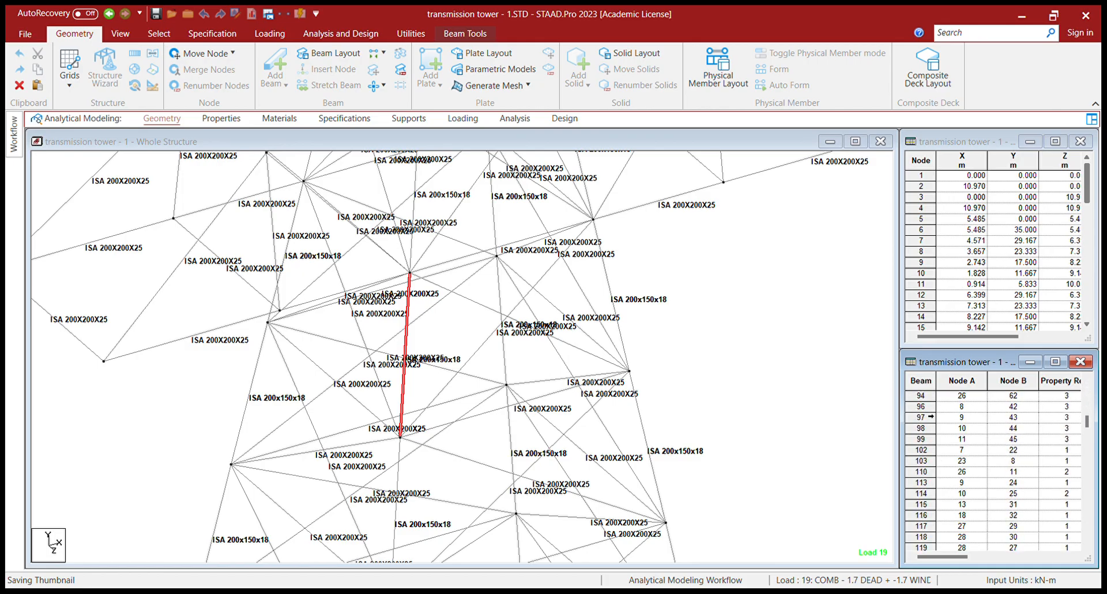
click(793, 384)
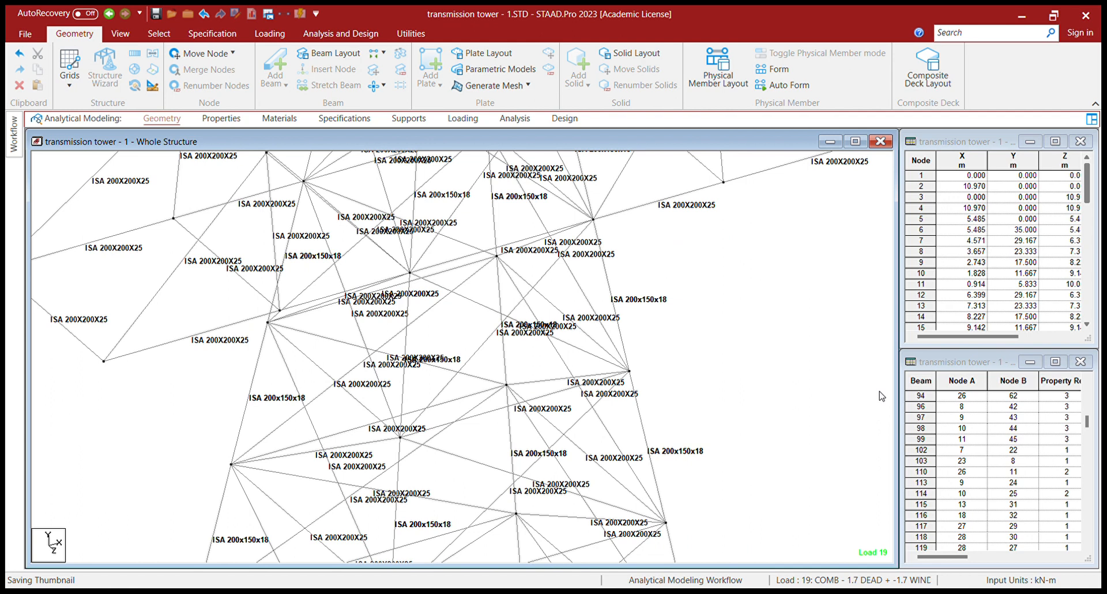
click(921, 407)
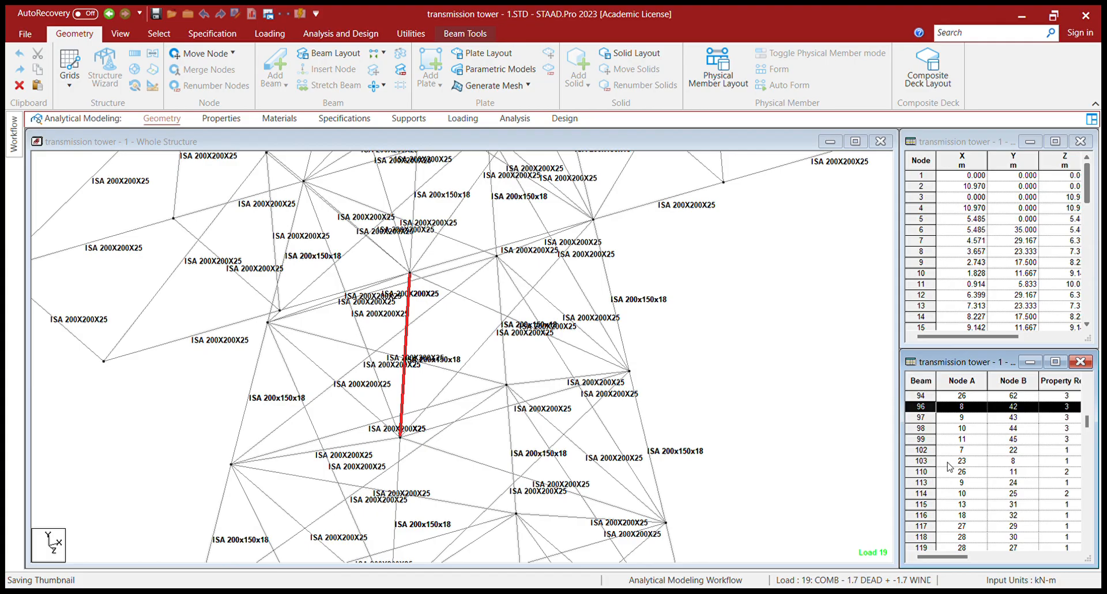
- Highlight beam 148 between nodes 42 and 9, then its duplicate beam 189
scroll(947, 467, down, 5)
scroll(948, 467, down, 4)
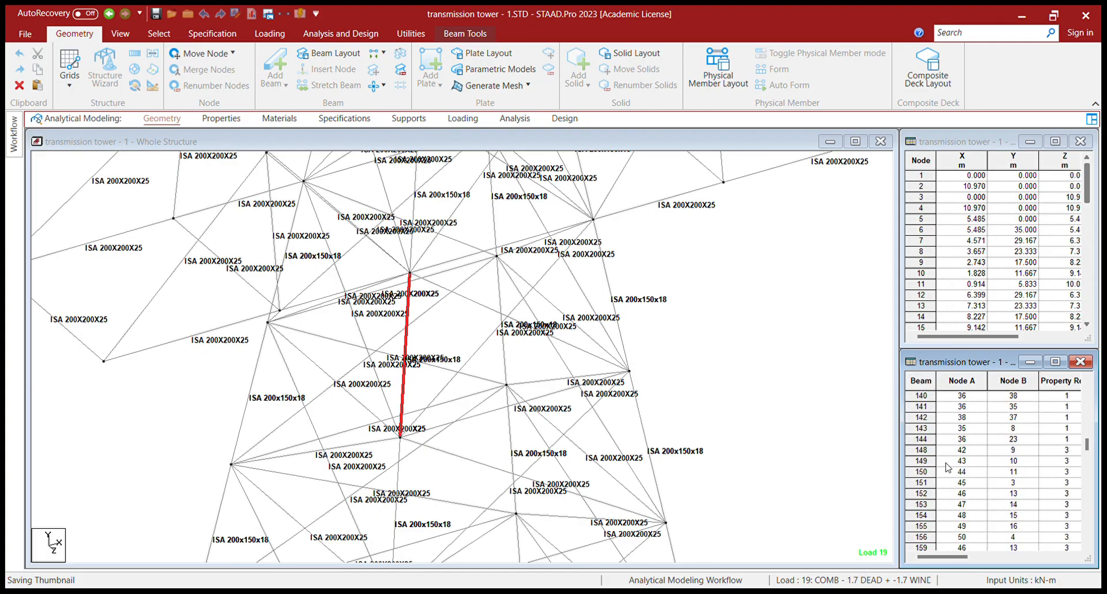
click(929, 450)
middle_drag(333, 490, 341, 346)
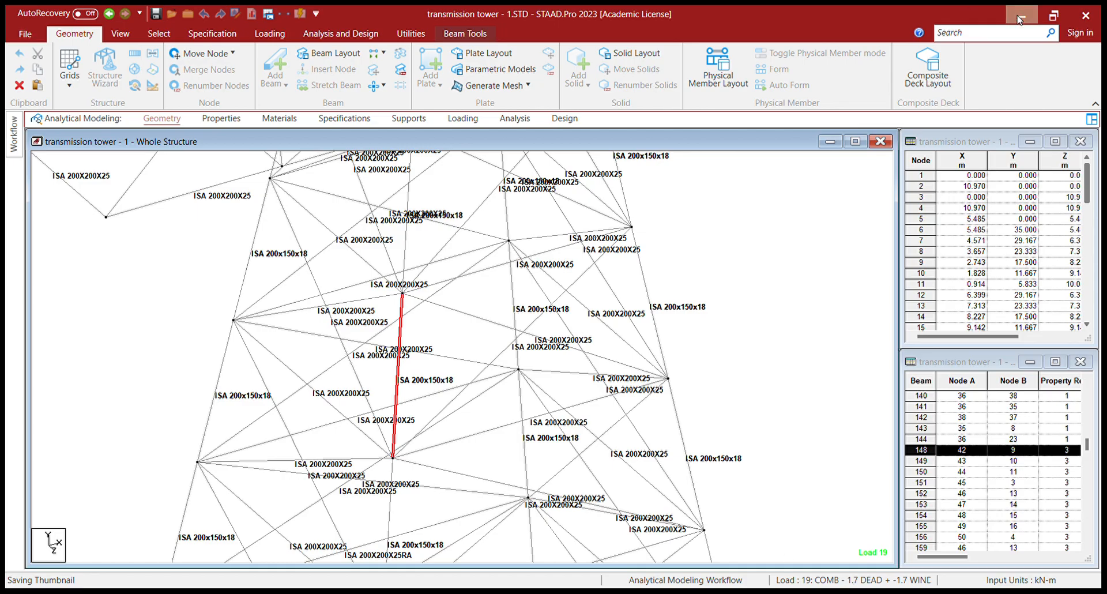
scroll(932, 449, down, 7)
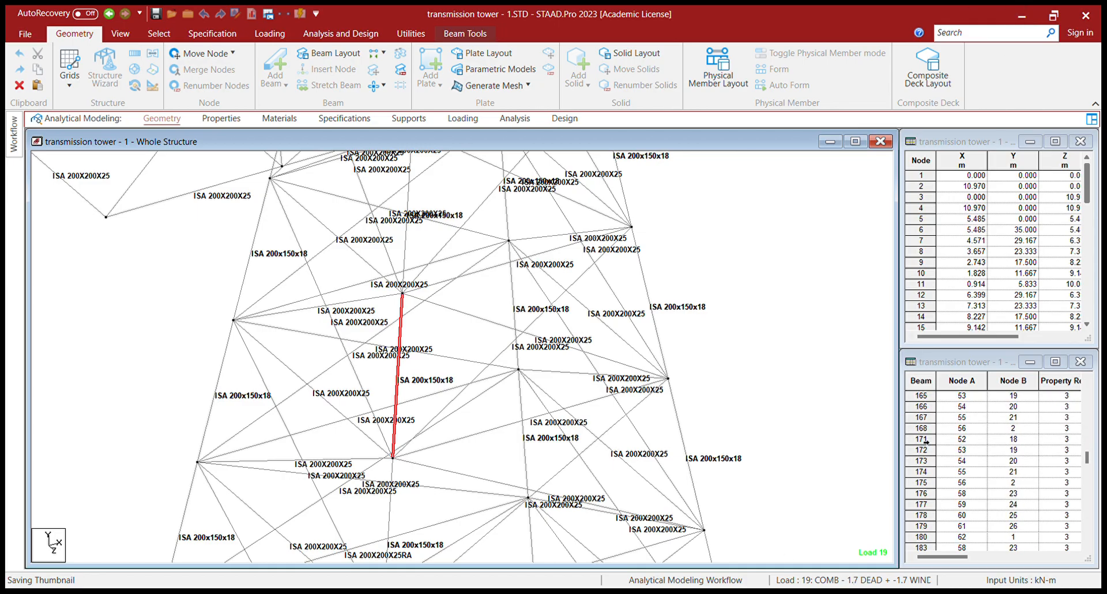
scroll(940, 545, down, 2)
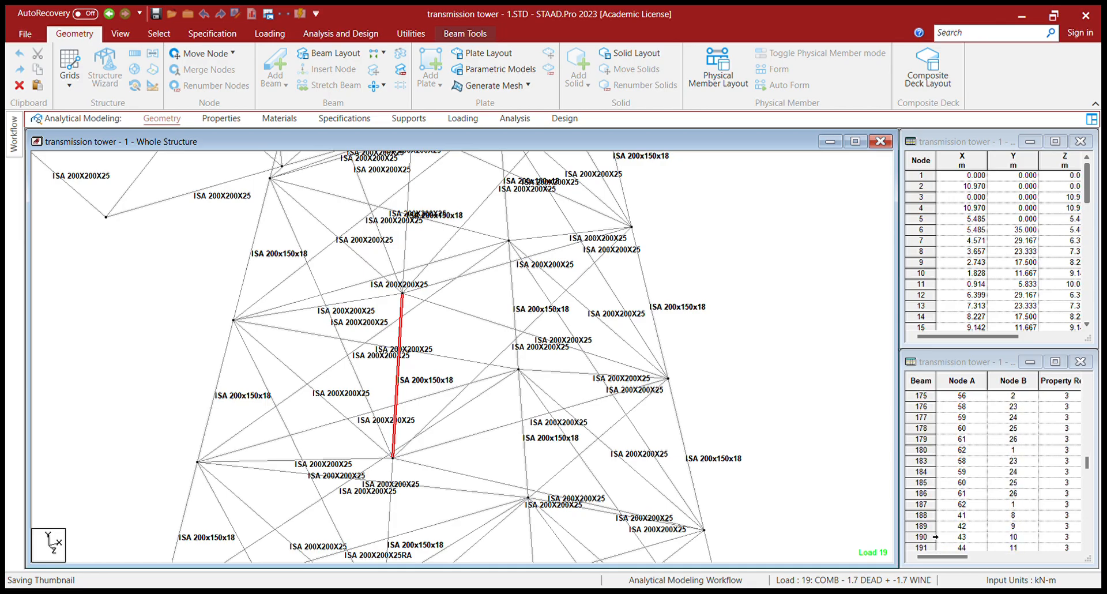
click(922, 526)
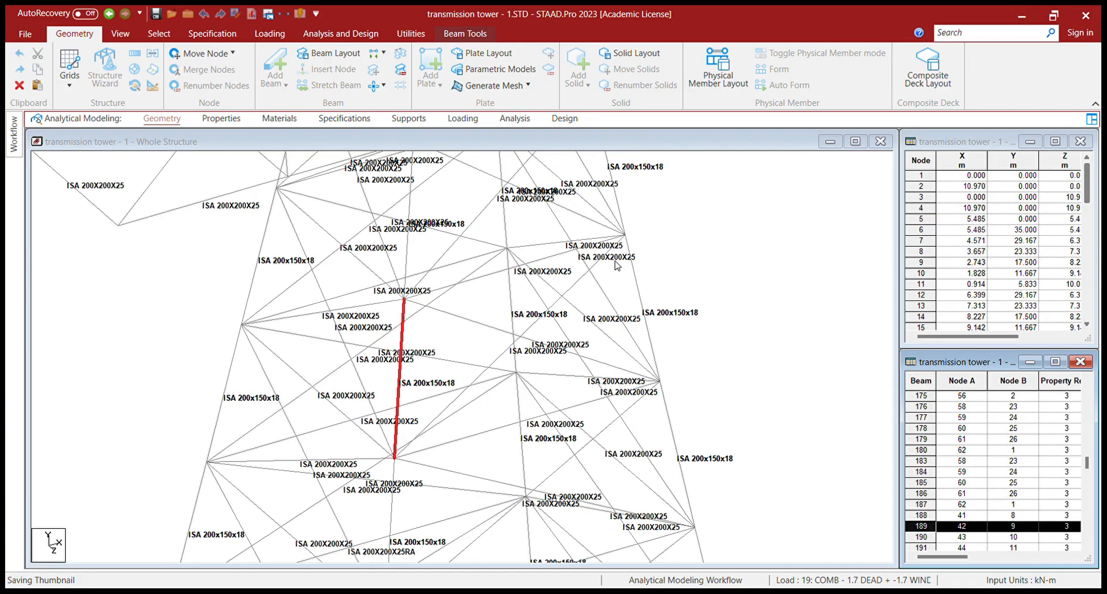
scroll(974, 442, up, 4)
scroll(975, 443, up, 15)
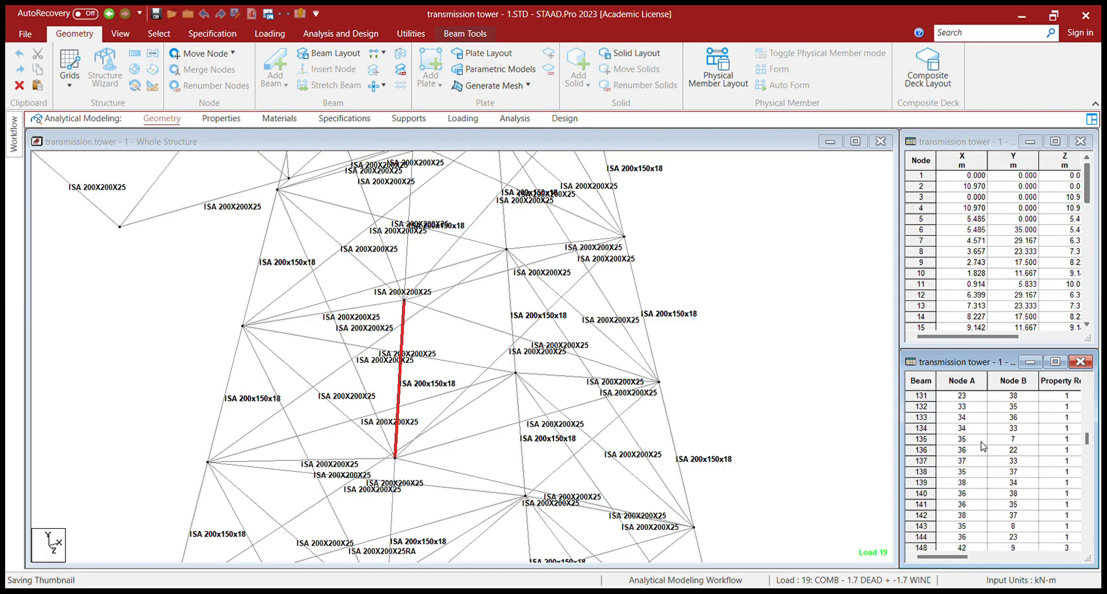
scroll(1036, 470, up, 20)
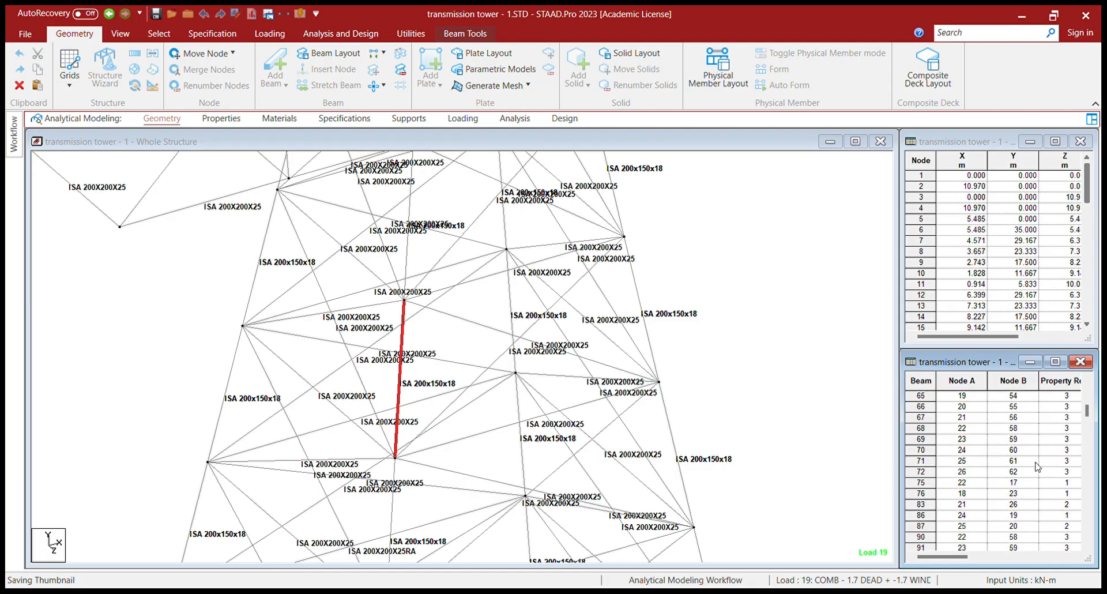
scroll(1036, 466, down, 8)
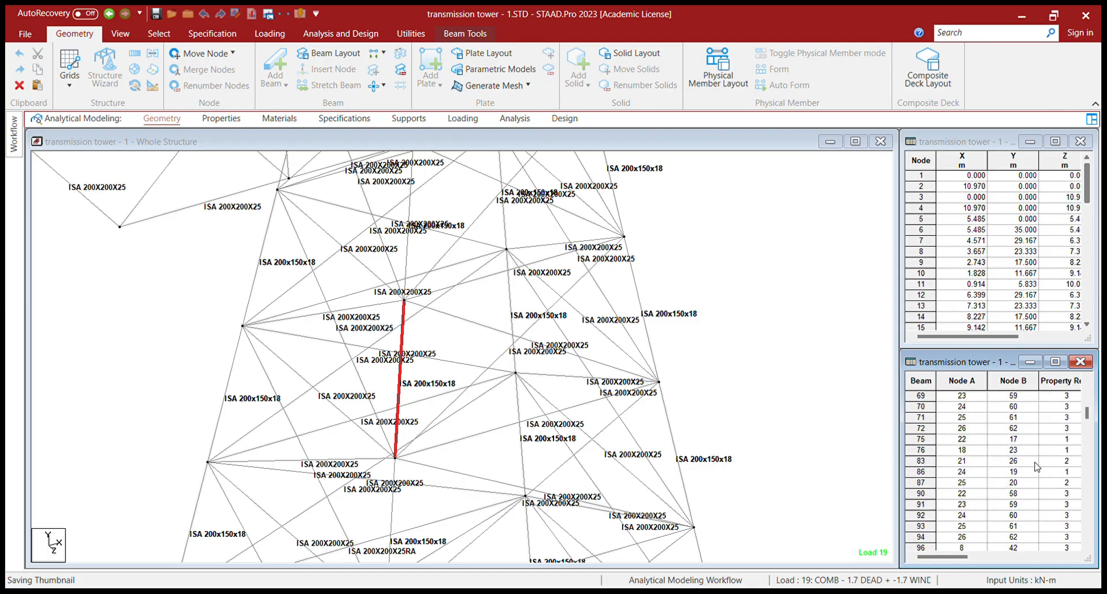
click(934, 472)
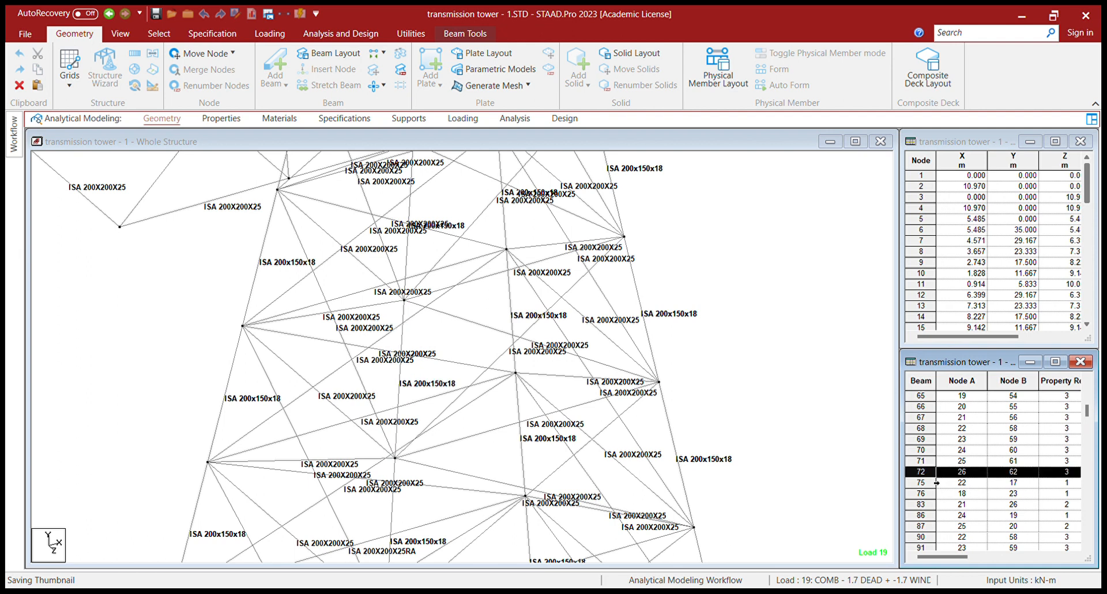
click(853, 343)
click(925, 475)
click(926, 482)
click(933, 477)
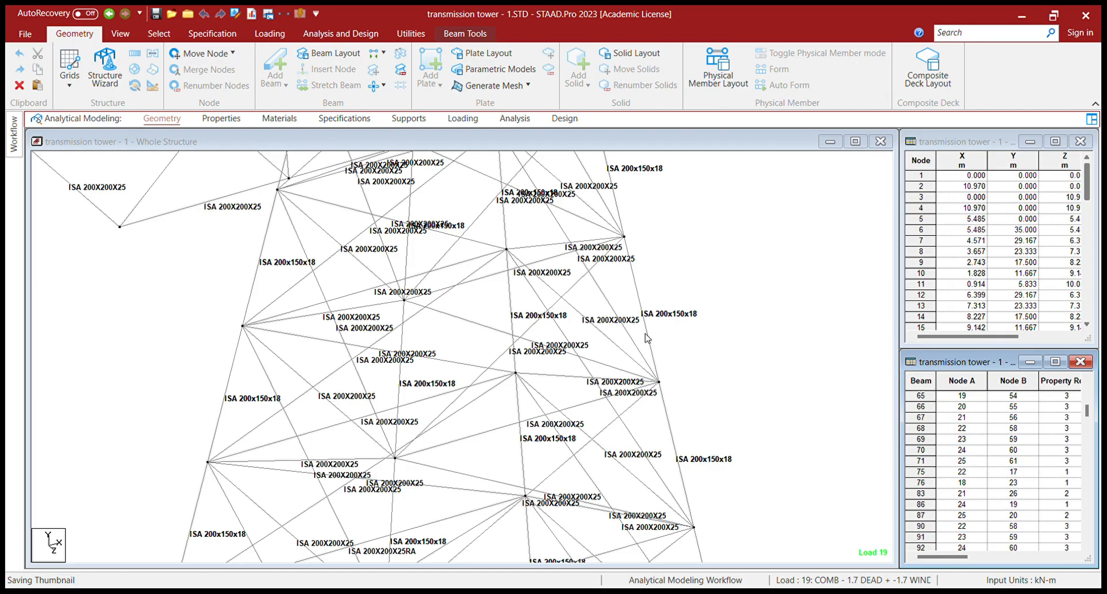
- Delete beam 187 (nodes 62–1) and beam 184 (nodes 59–24) from the model
scroll(950, 458, down, 10)
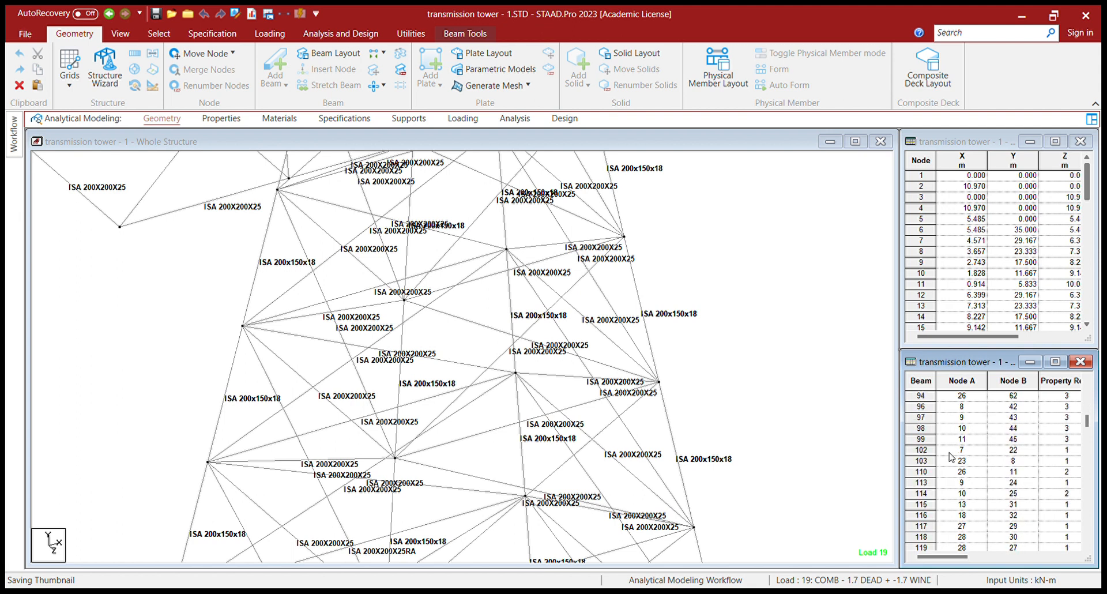
scroll(950, 458, down, 10)
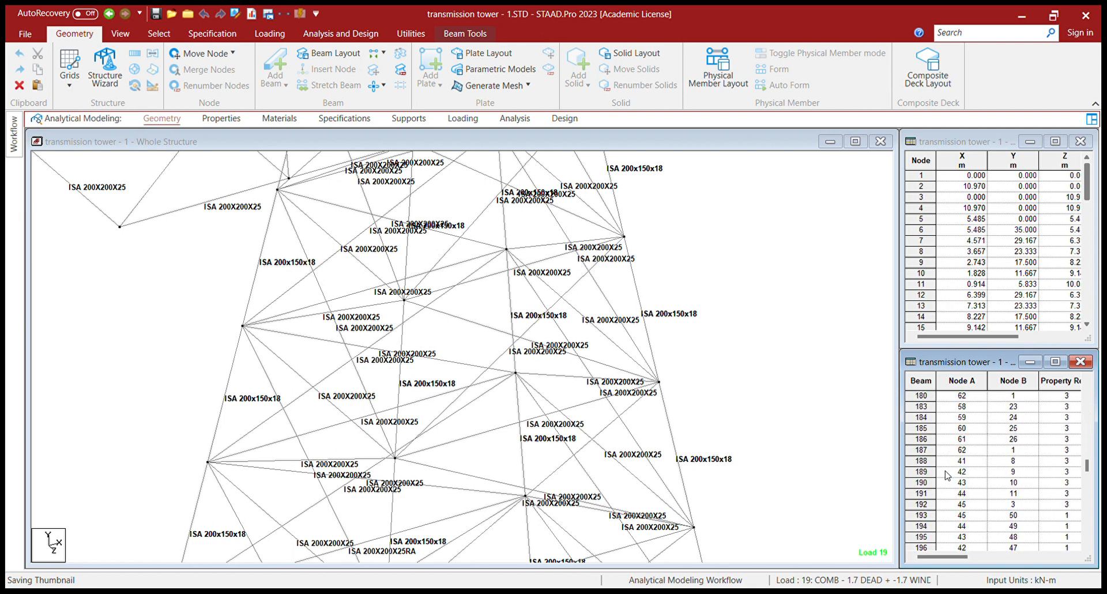
click(931, 466)
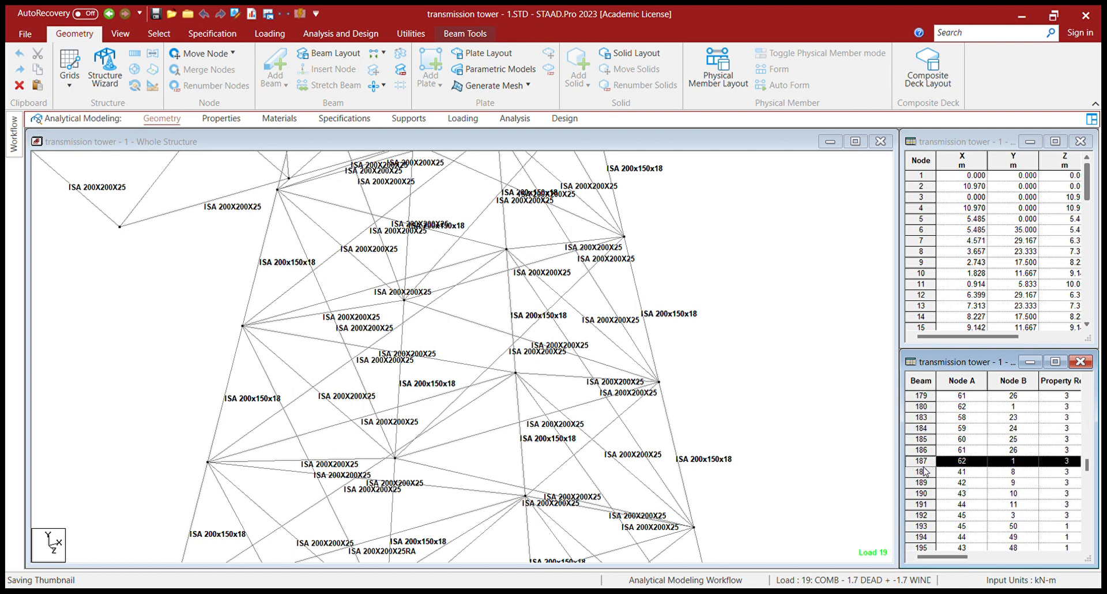
key(Delete)
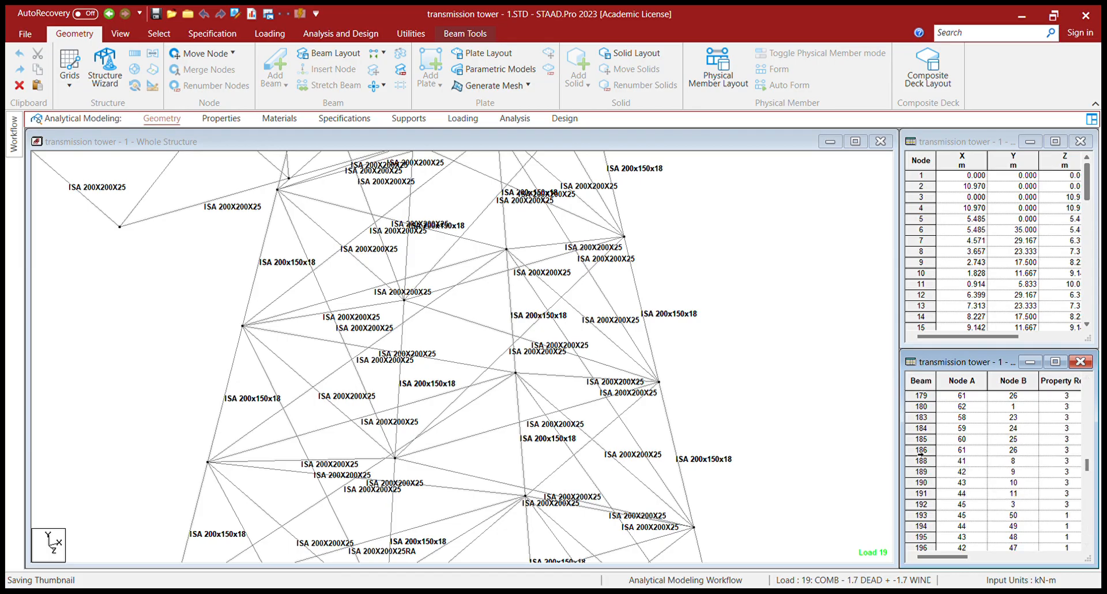
click(924, 428)
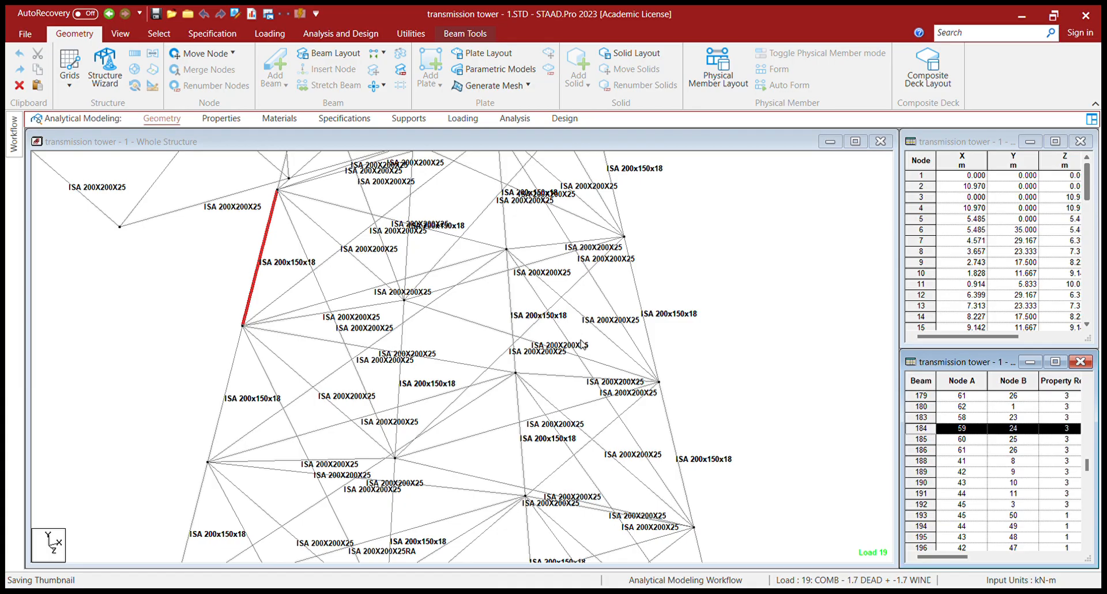
key(Delete)
- Delete beam 92 (nodes 24–60) and beam 185 (nodes 60–25) from the model
scroll(945, 466, up, 8)
scroll(944, 466, up, 10)
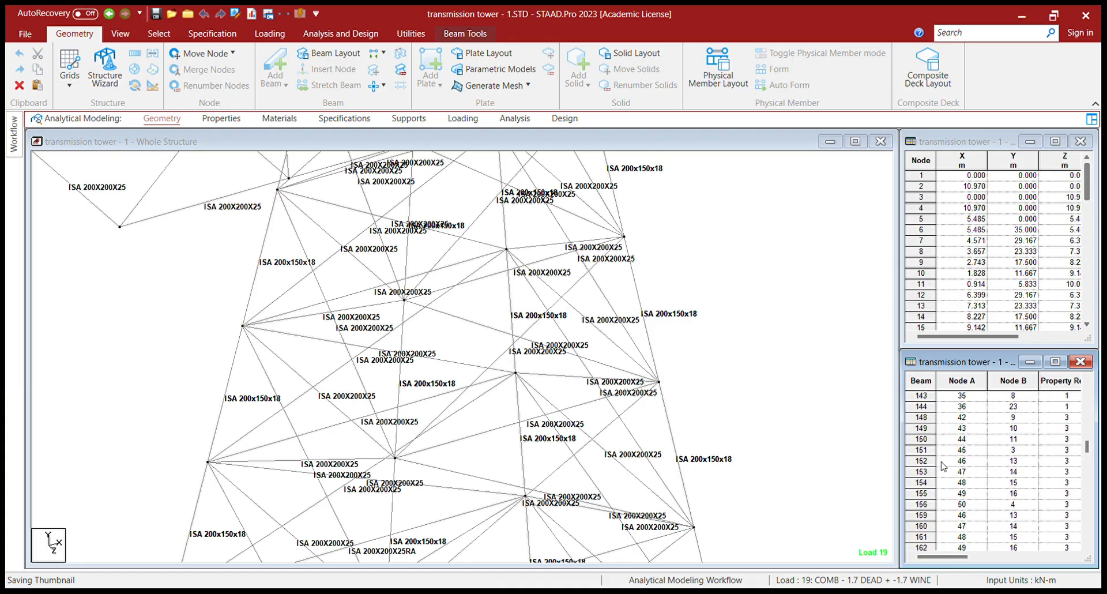
scroll(943, 466, up, 2)
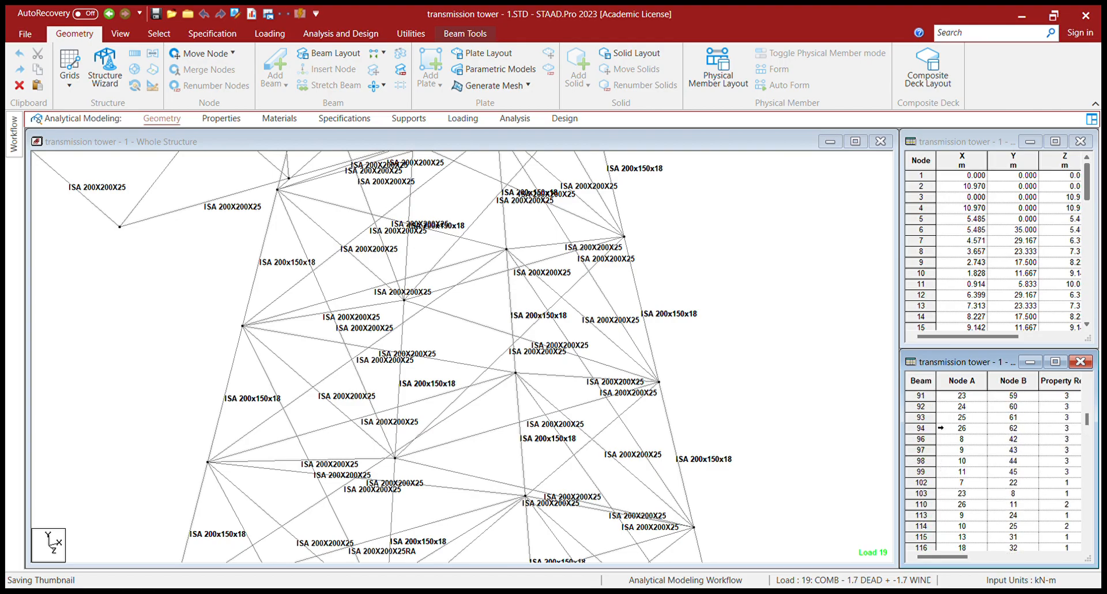
click(917, 417)
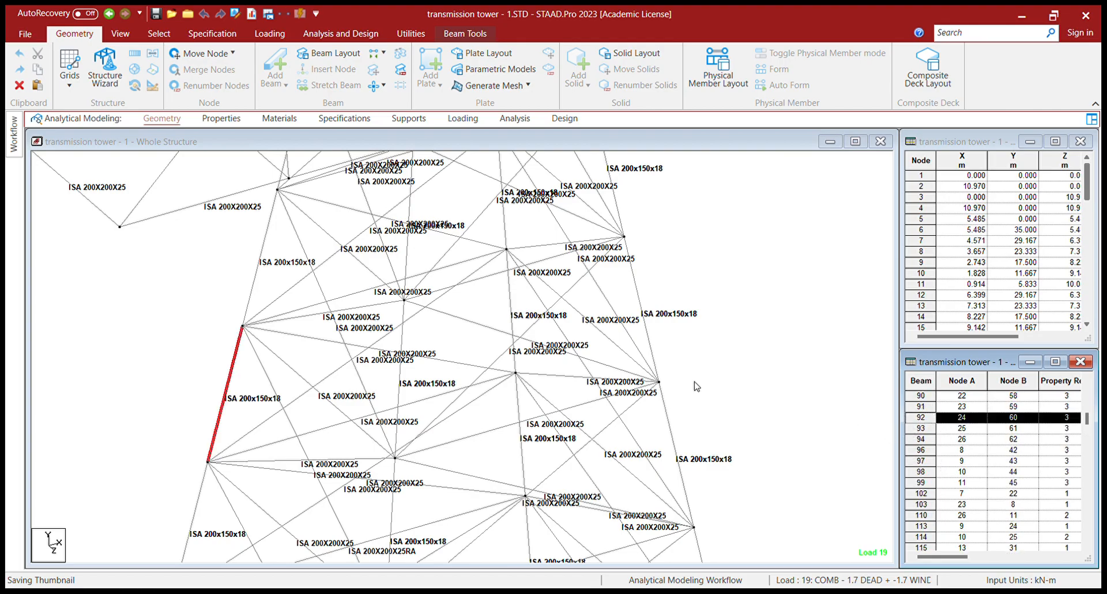
key(Delete)
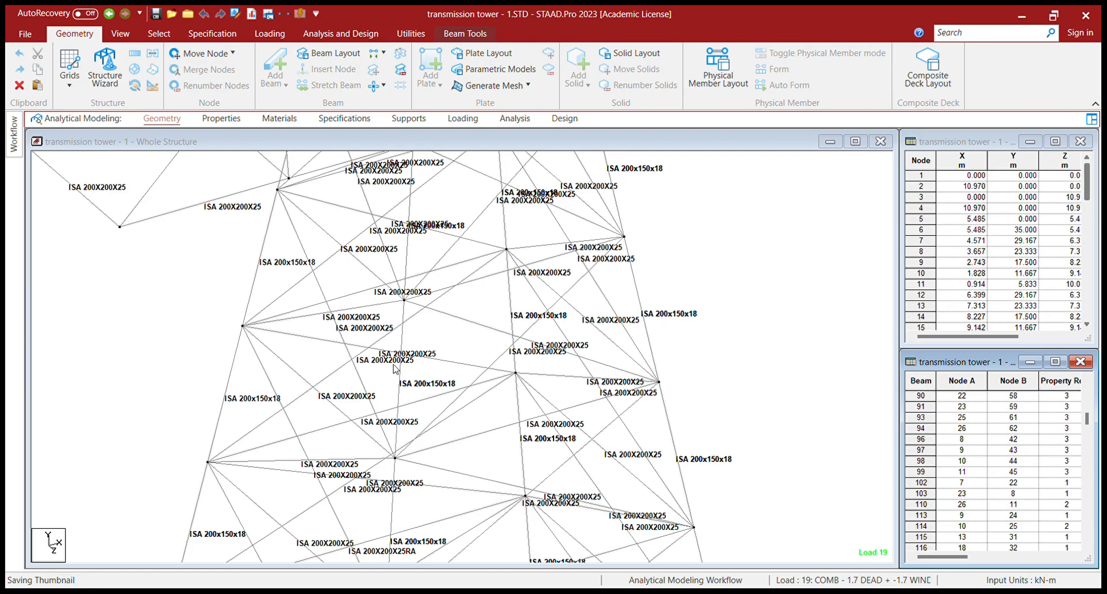
scroll(975, 502, down, 15)
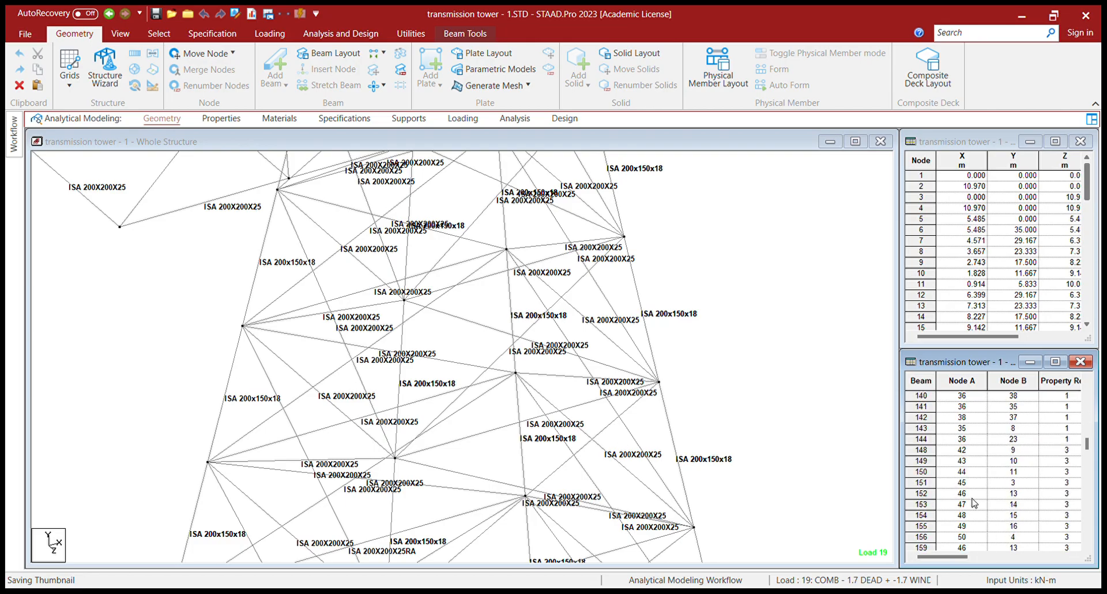
scroll(963, 502, down, 1)
scroll(926, 415, up, 2)
scroll(925, 414, up, 2)
click(919, 408)
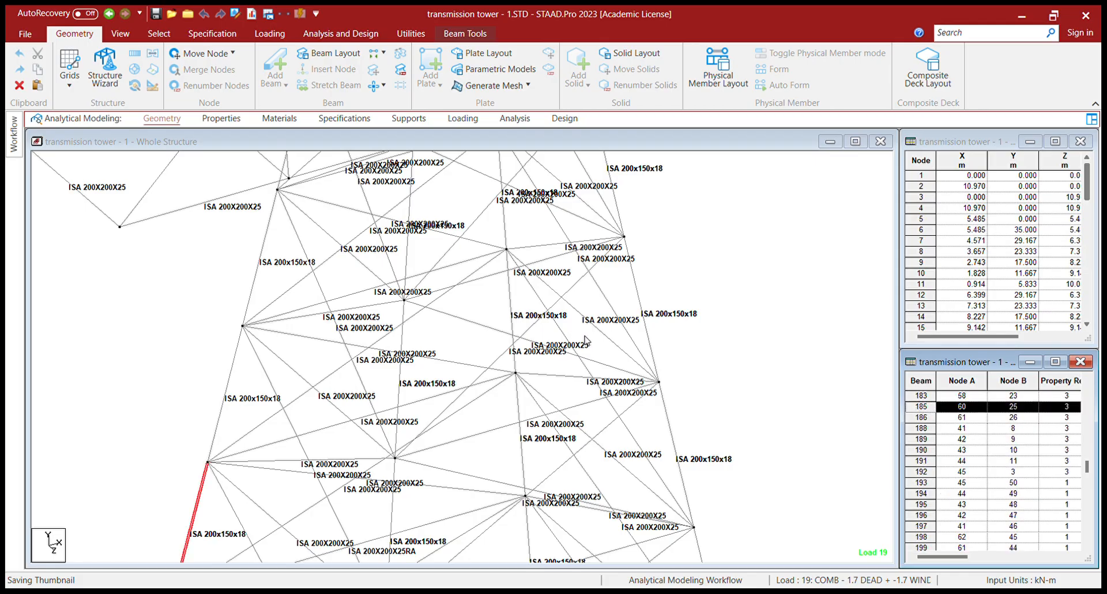
key(Delete)
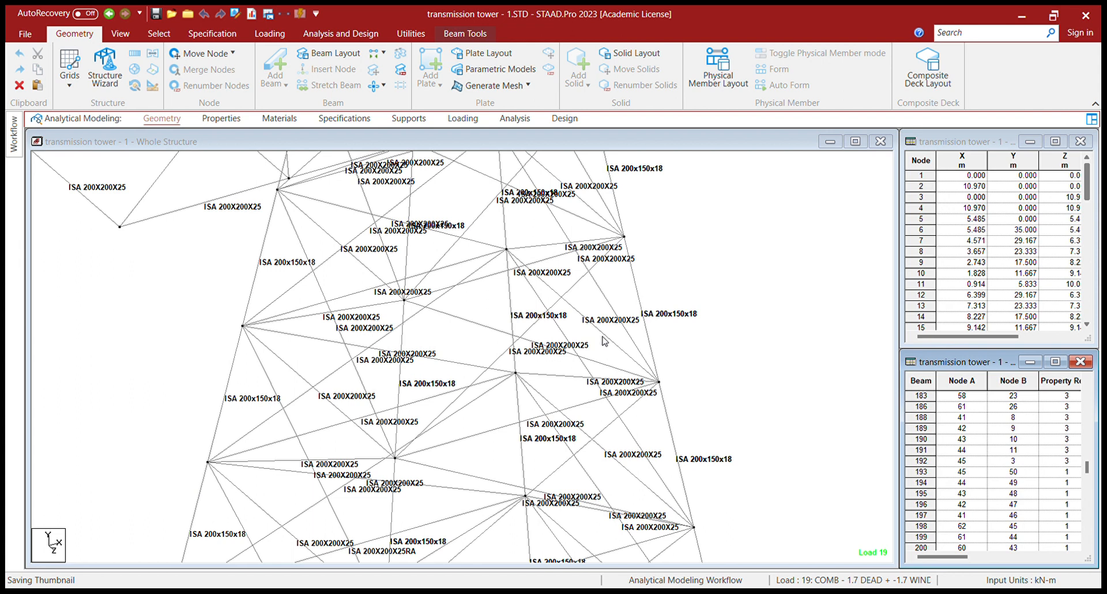
- Delete beam 186 (nodes 61–26) and beam 93 from the model
click(930, 410)
key(Delete)
scroll(952, 479, up, 16)
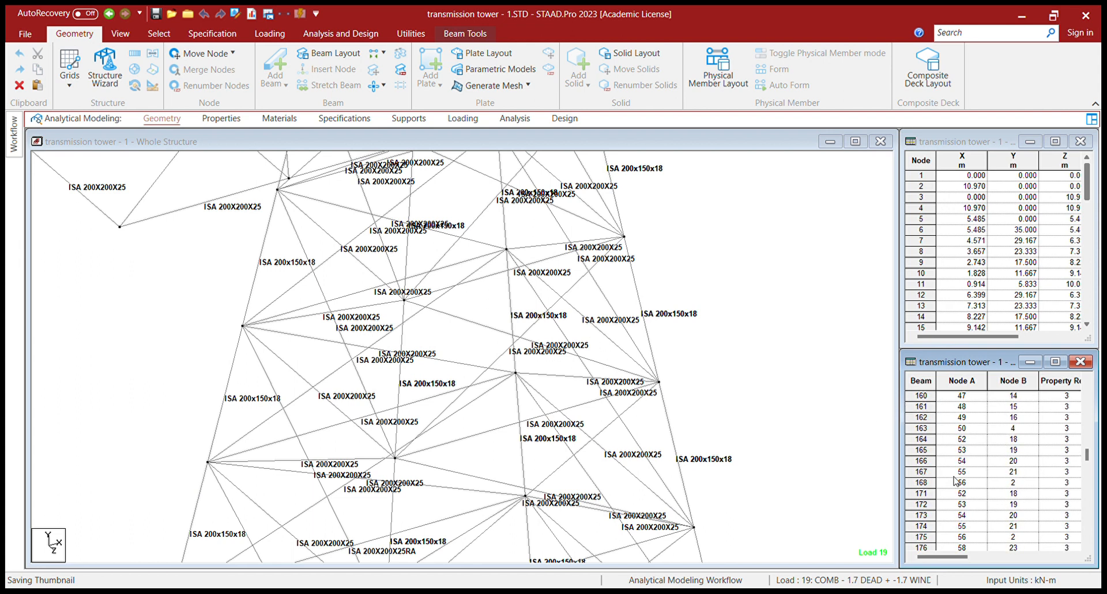
scroll(951, 479, up, 10)
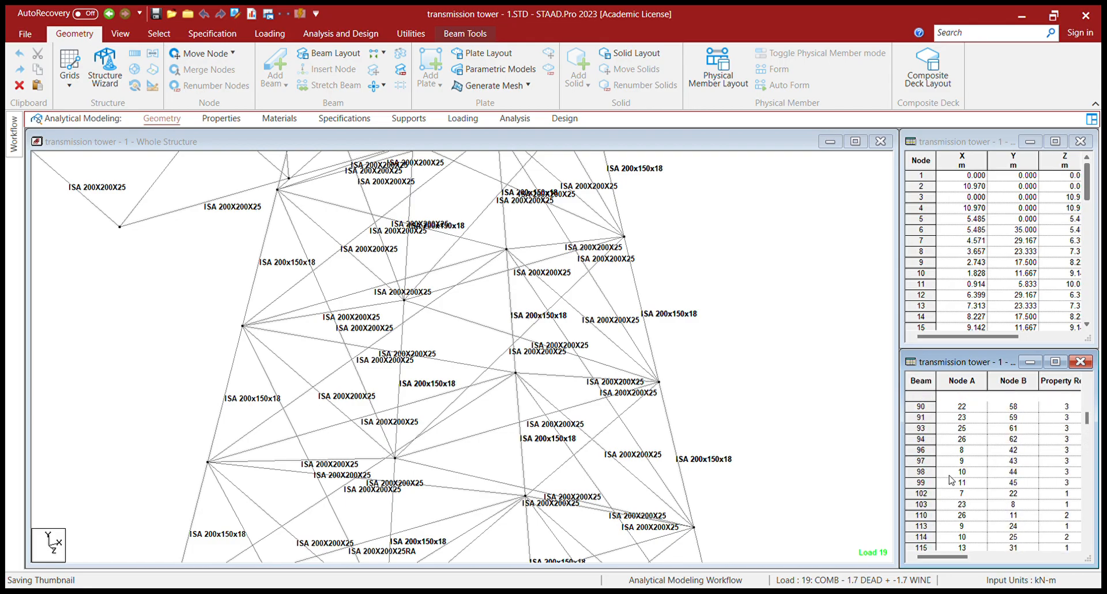
click(930, 475)
click(923, 464)
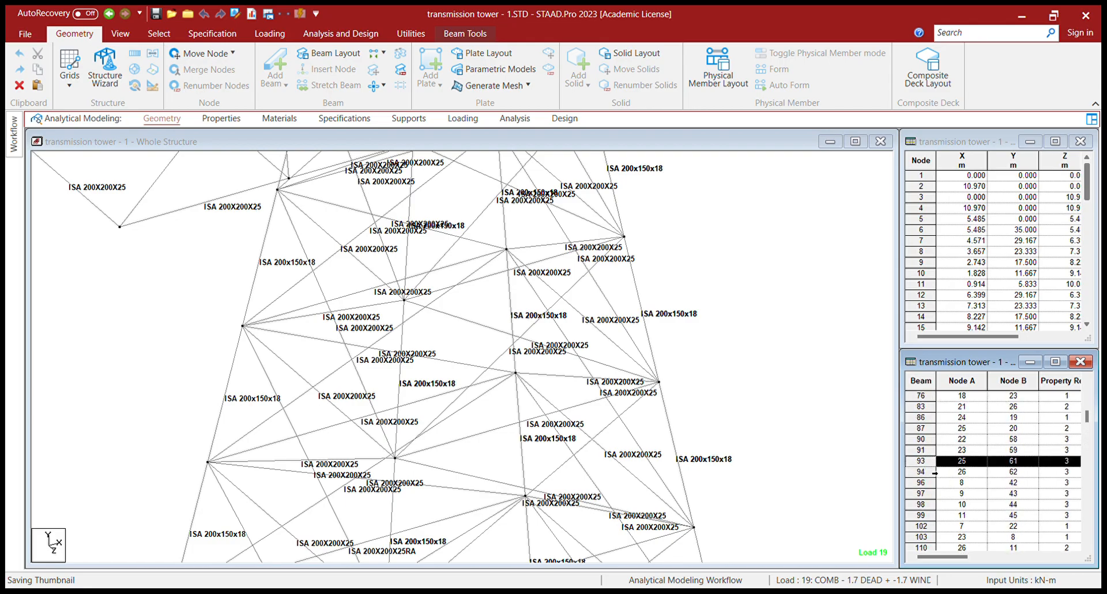
key(Delete)
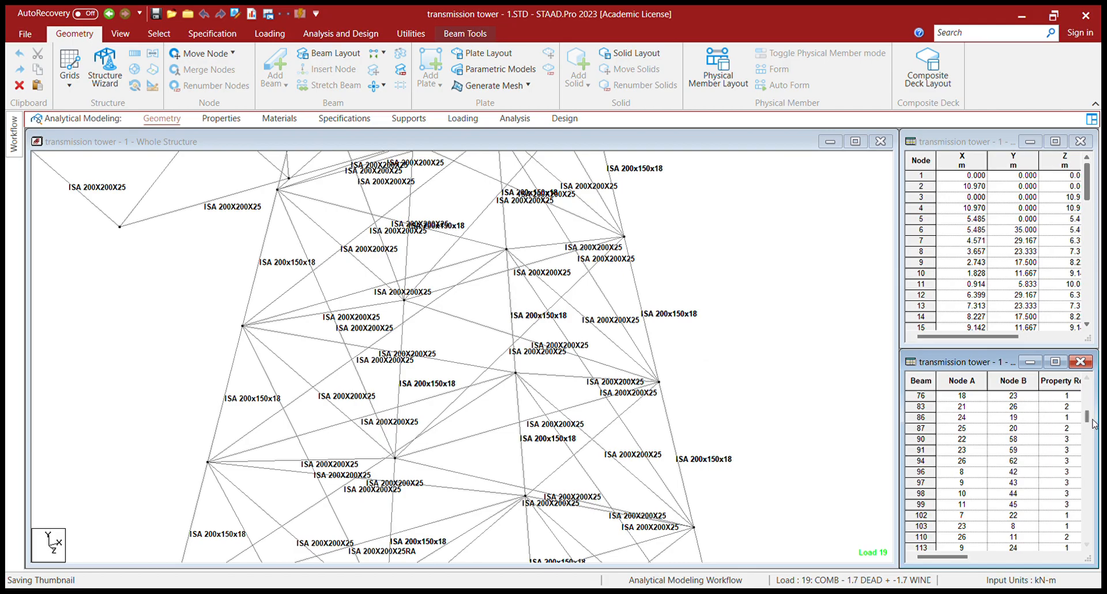
- Delete beams 10 and 148 from the model
drag(1087, 416, 1086, 392)
click(928, 411)
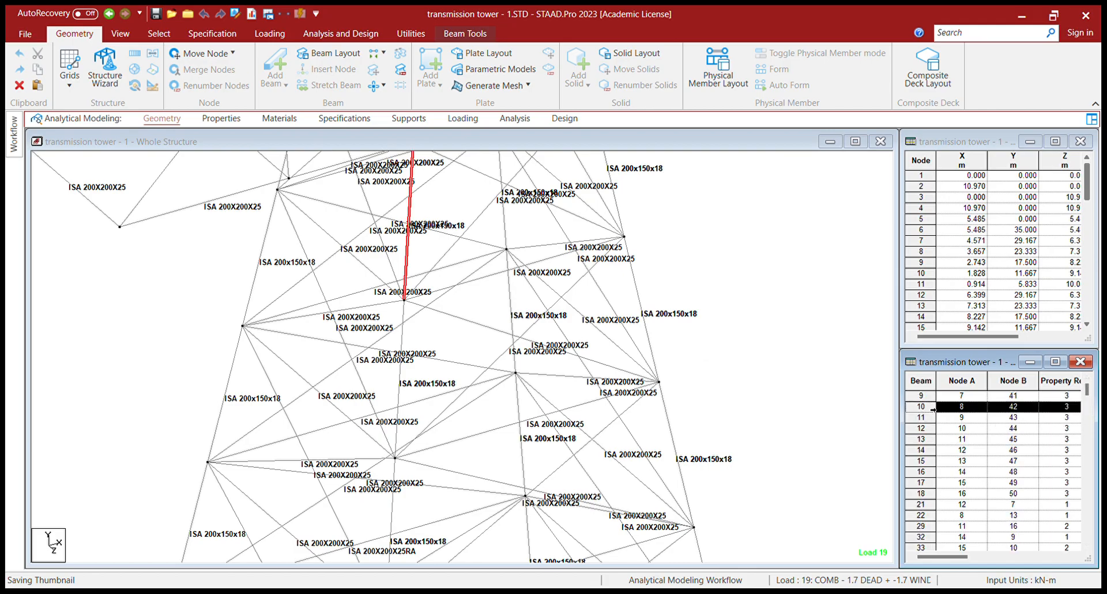
key(Delete)
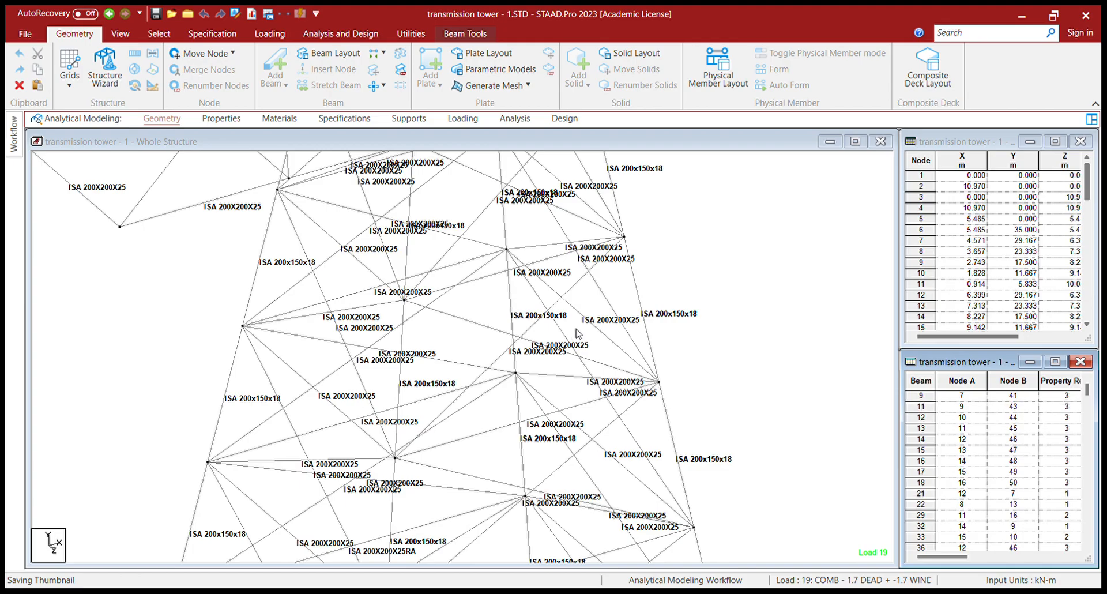
drag(1086, 391, 1088, 460)
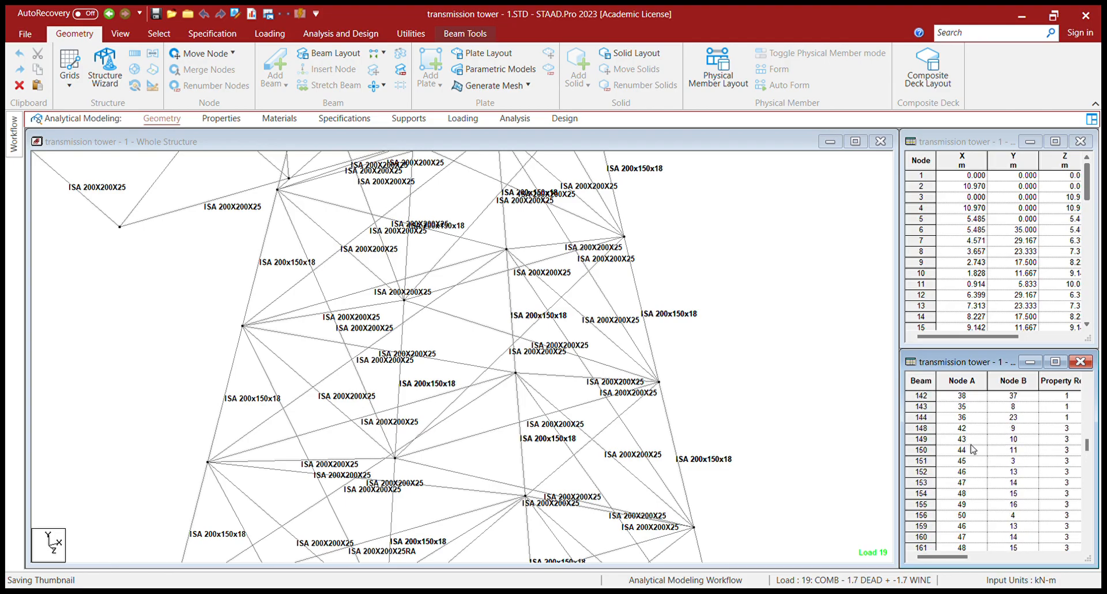
click(932, 432)
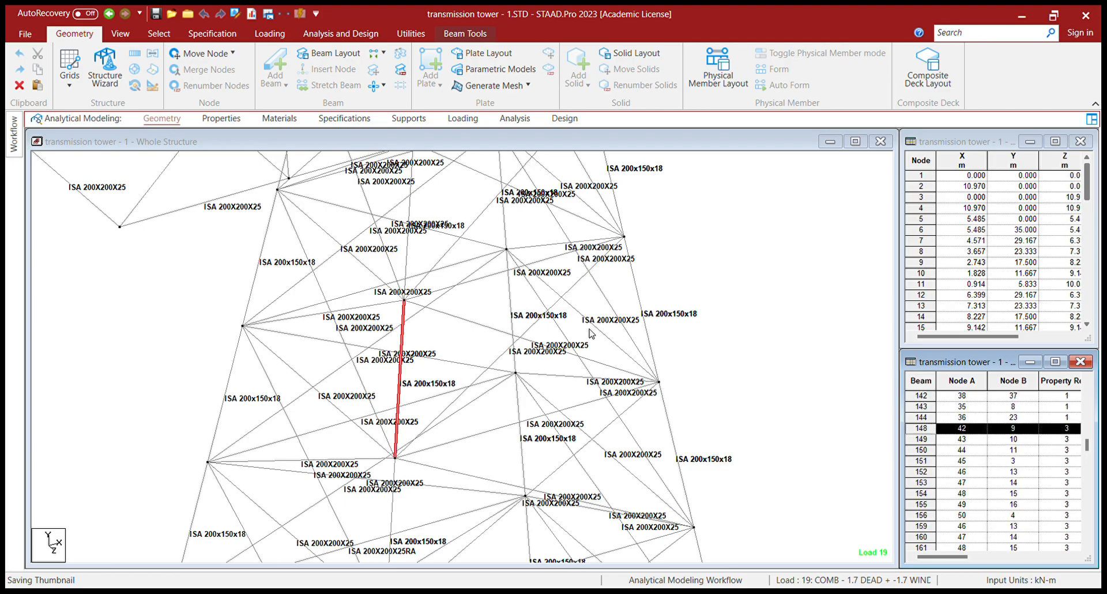
key(Delete)
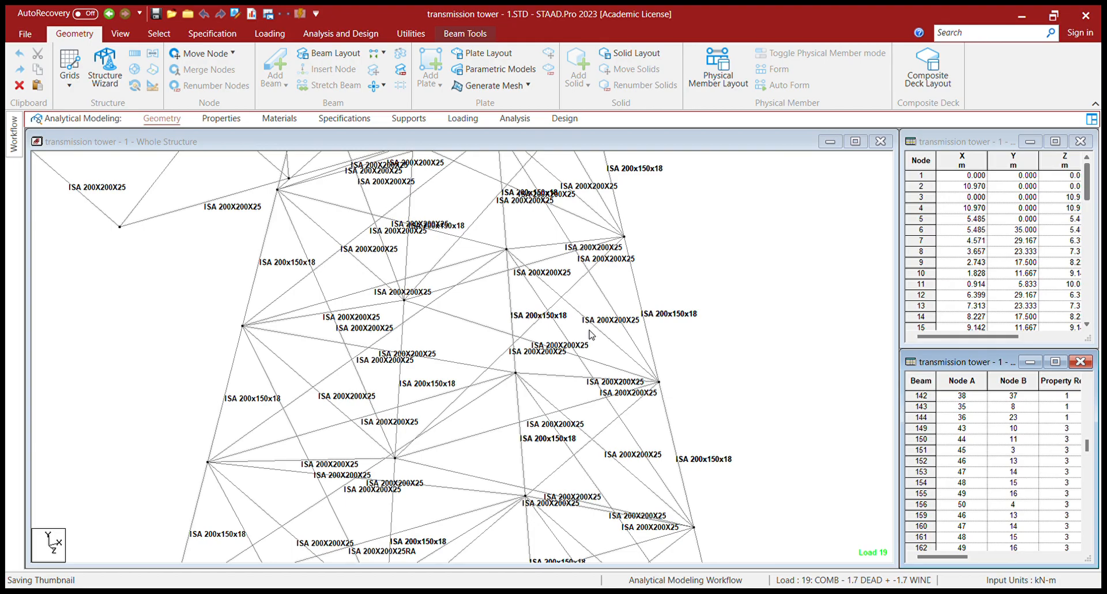
- Select beams 97, 149 and 150 in the Beam table
scroll(976, 449, up, 9)
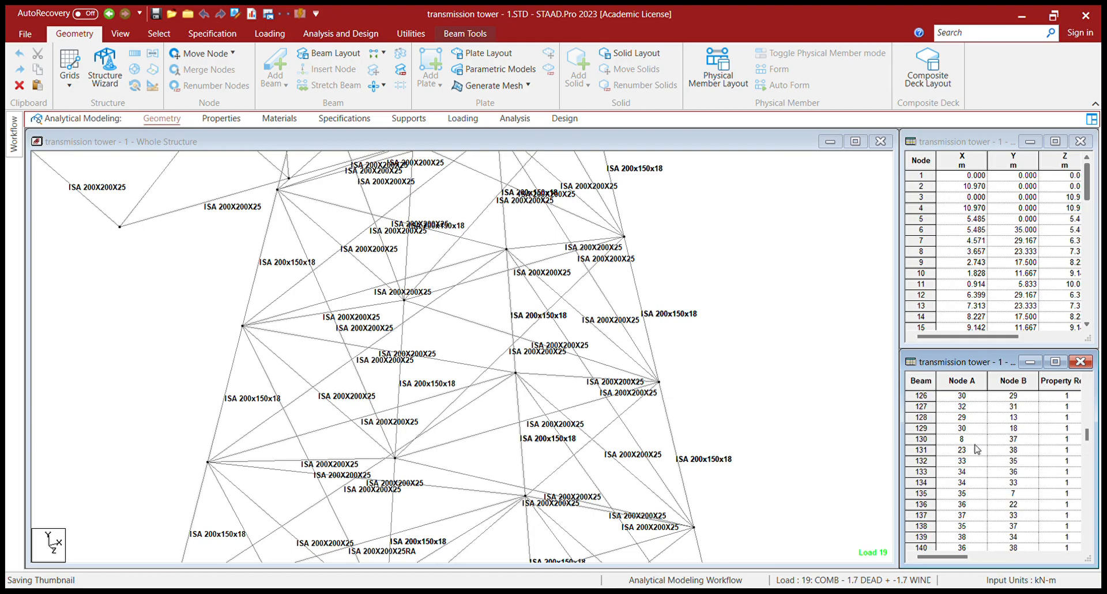
scroll(976, 449, up, 5)
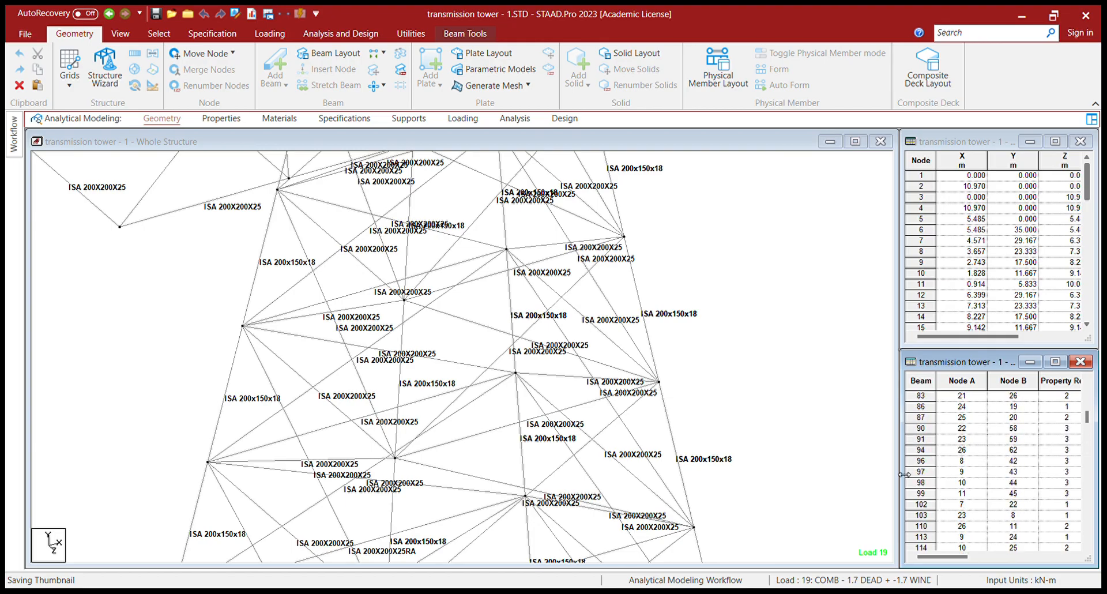
click(922, 473)
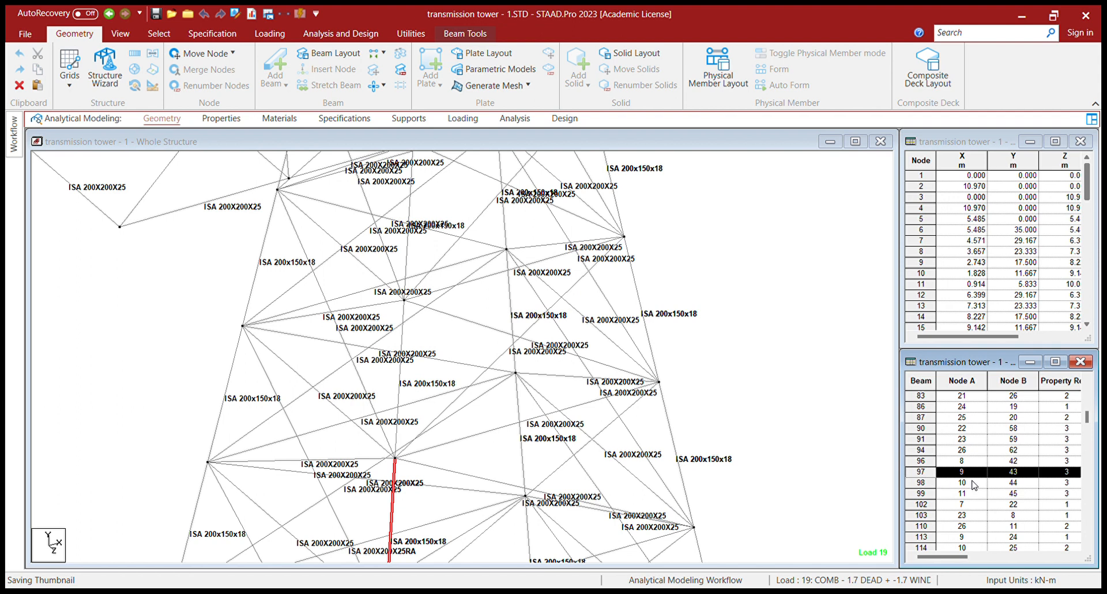
scroll(975, 484, down, 5)
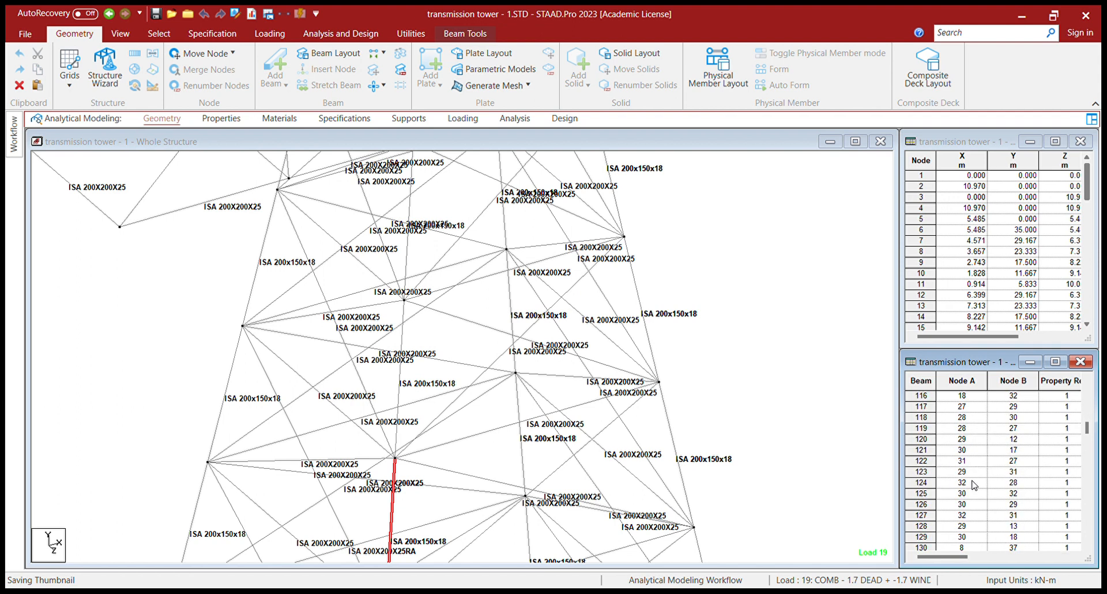
scroll(975, 484, down, 6)
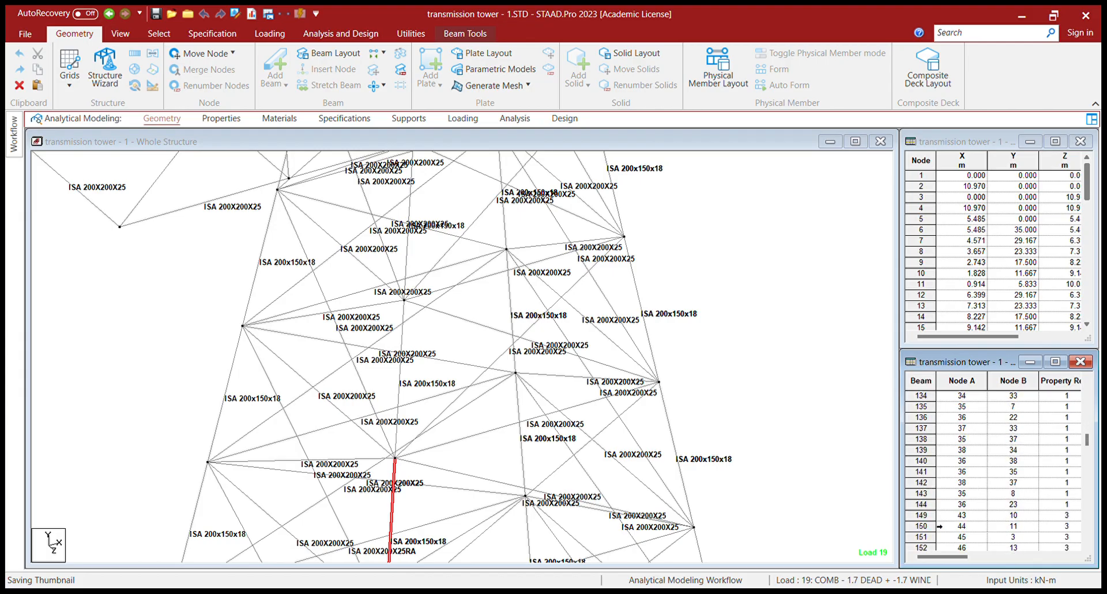
click(930, 516)
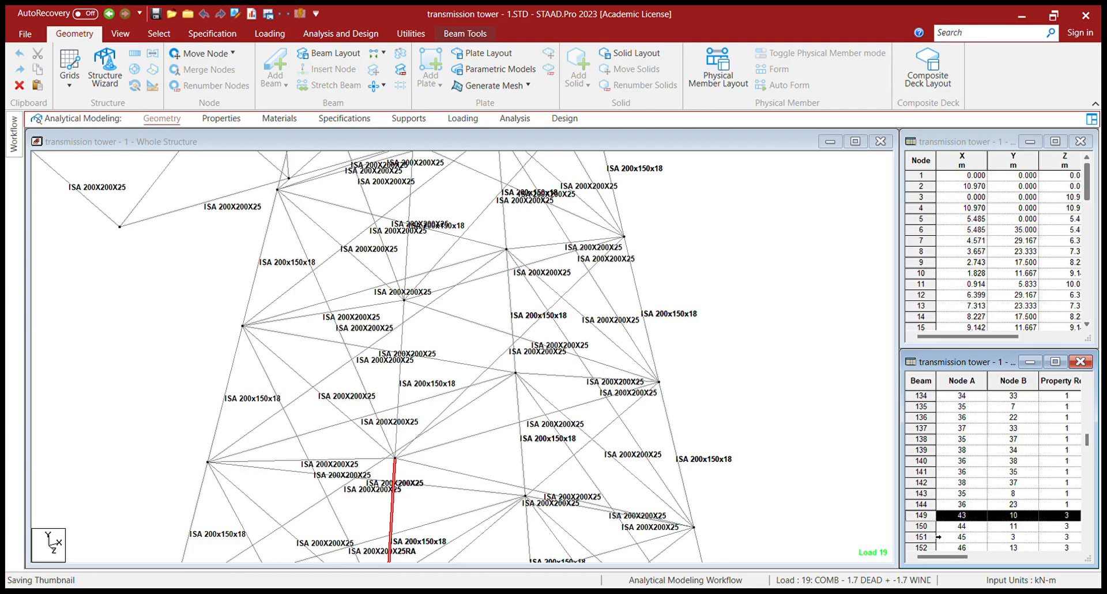
drag(929, 518, 930, 523)
- Add beams 12, 192, 13 and 36 to the selection
scroll(966, 464, up, 12)
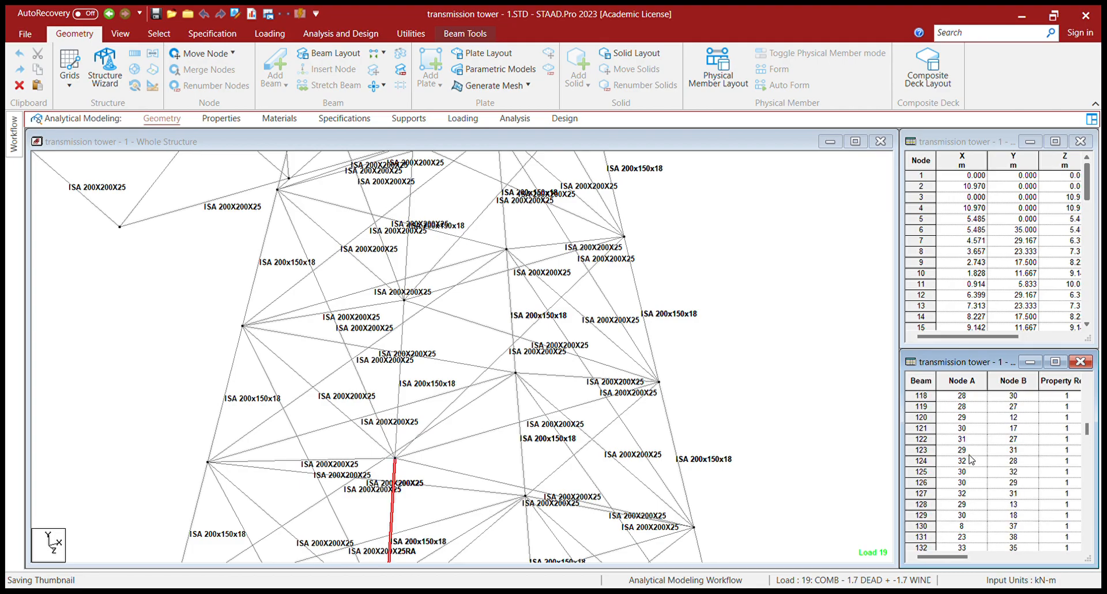
scroll(969, 458, up, 10)
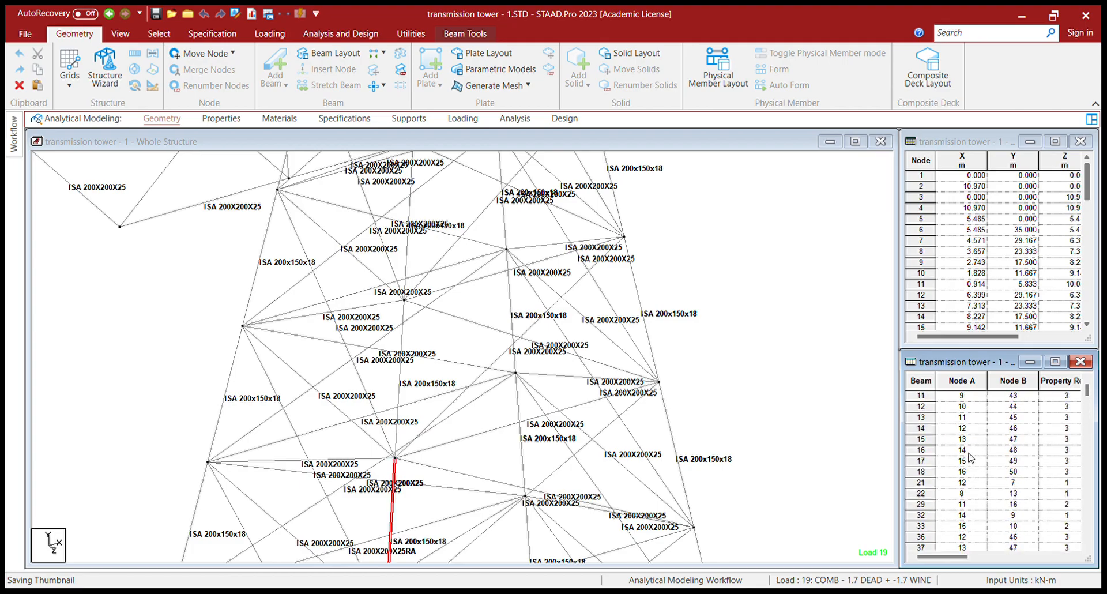
click(939, 423)
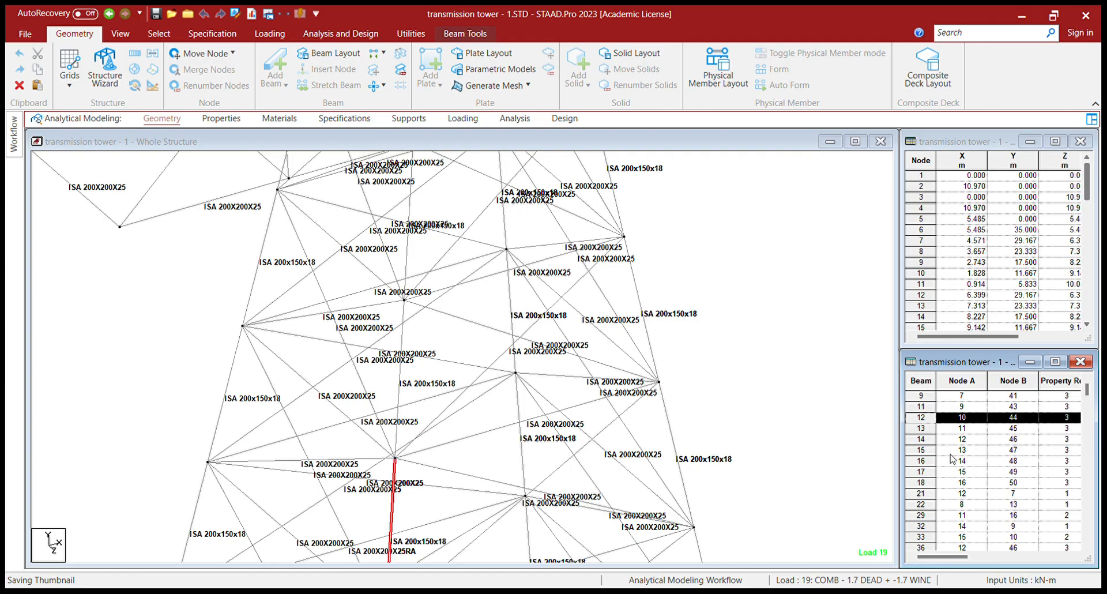
scroll(952, 459, down, 20)
scroll(954, 461, down, 5)
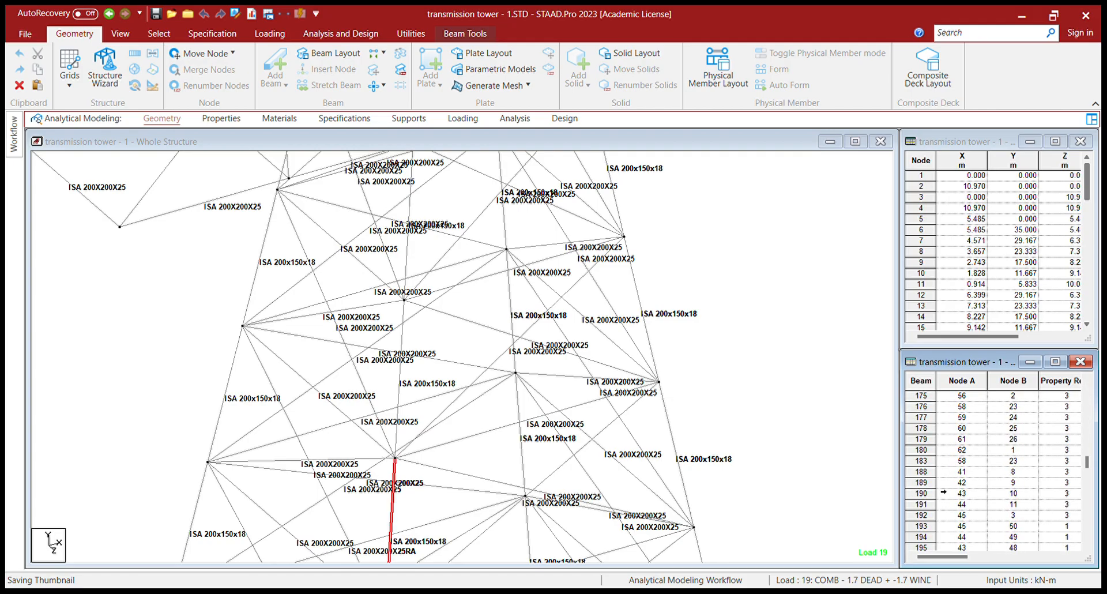
click(922, 515)
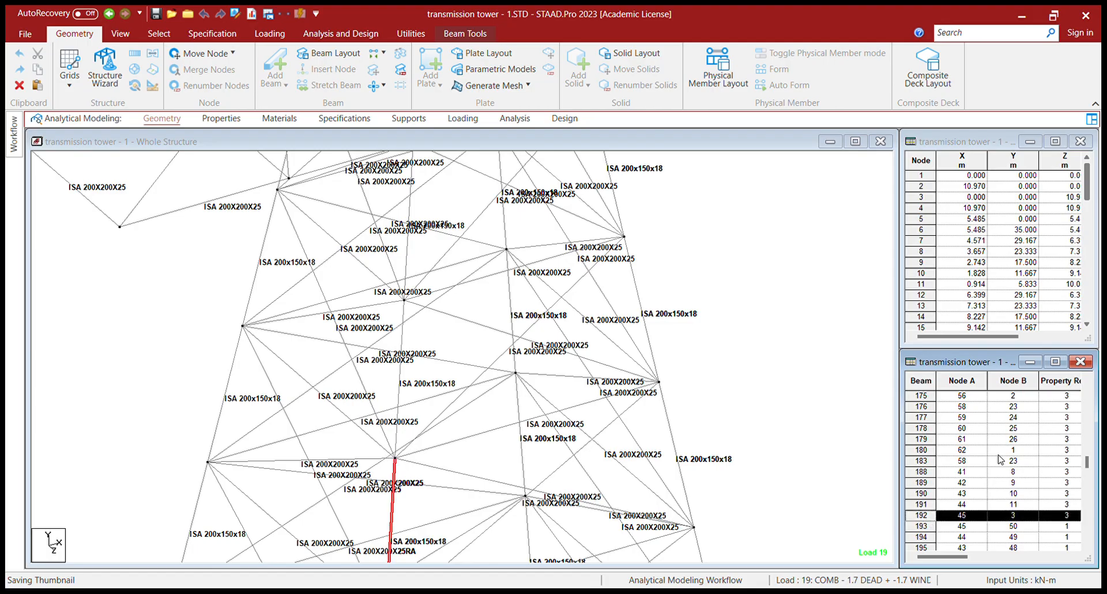
scroll(1002, 457, up, 8)
scroll(1003, 455, up, 5)
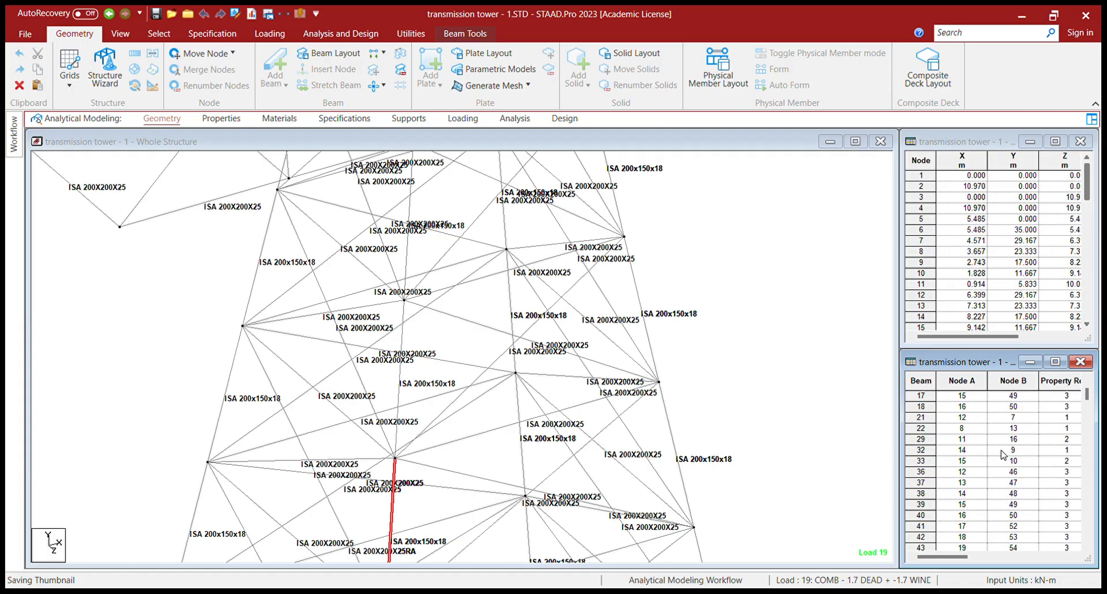
scroll(1004, 455, up, 1)
ctrl+click(932, 429)
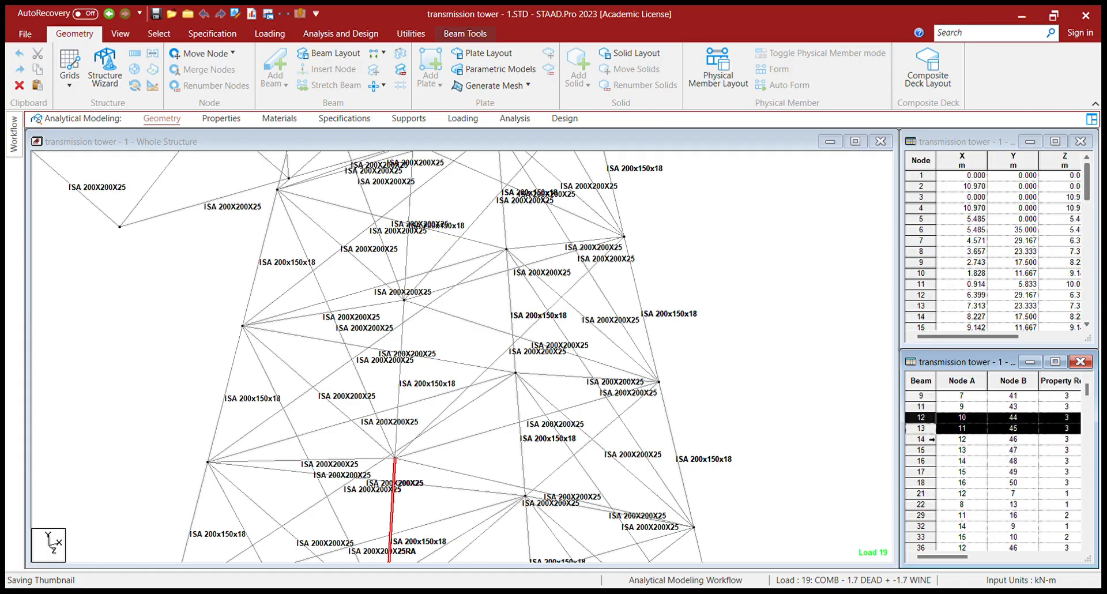
scroll(996, 453, down, 4)
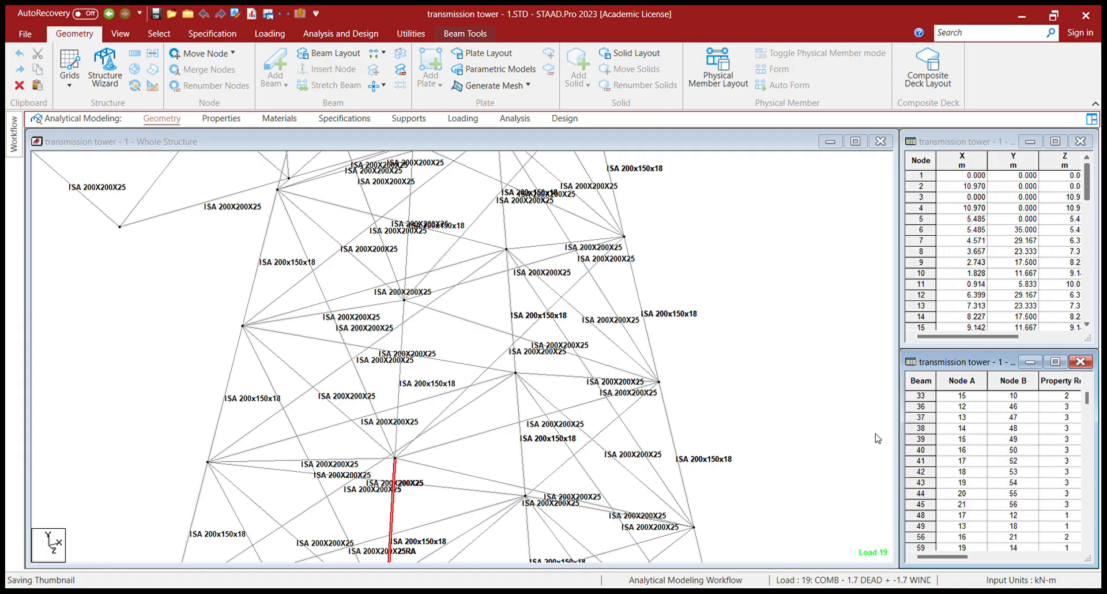
ctrl+click(930, 408)
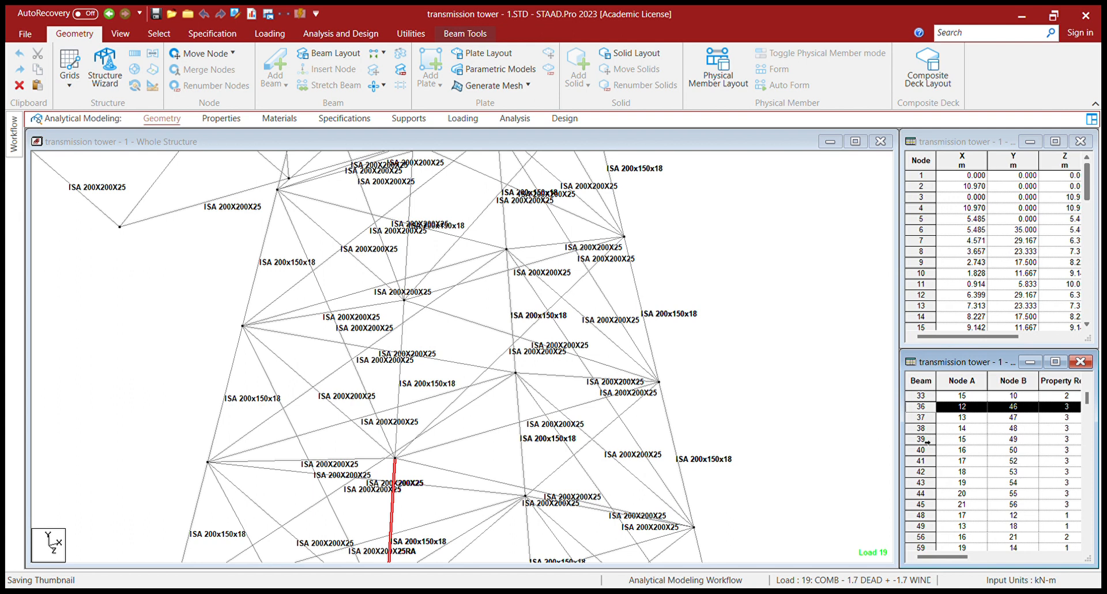
scroll(932, 474, down, 2)
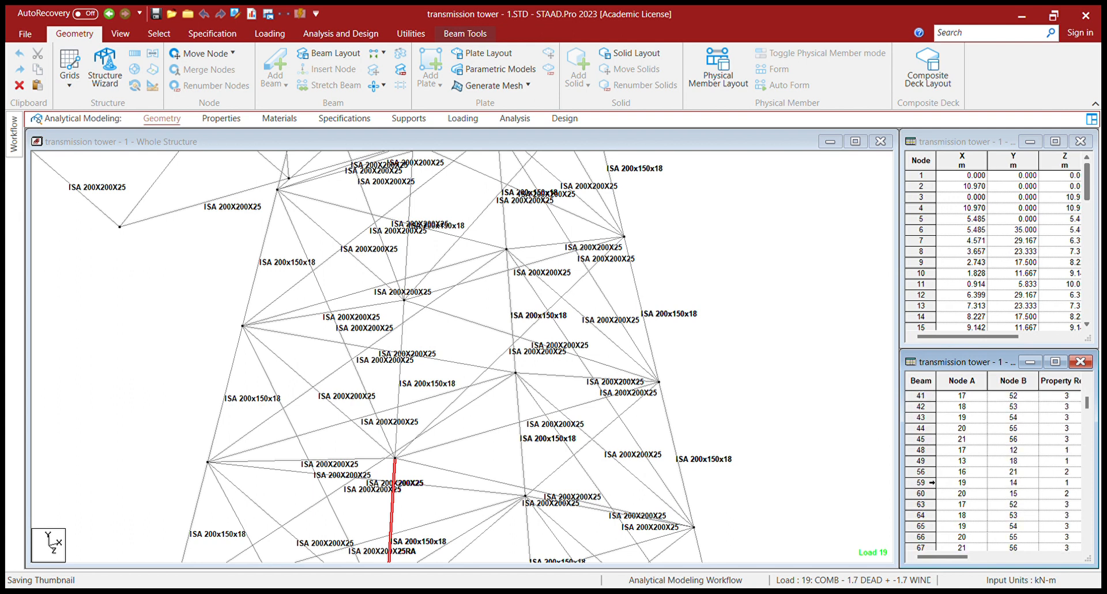
scroll(933, 483, down, 10)
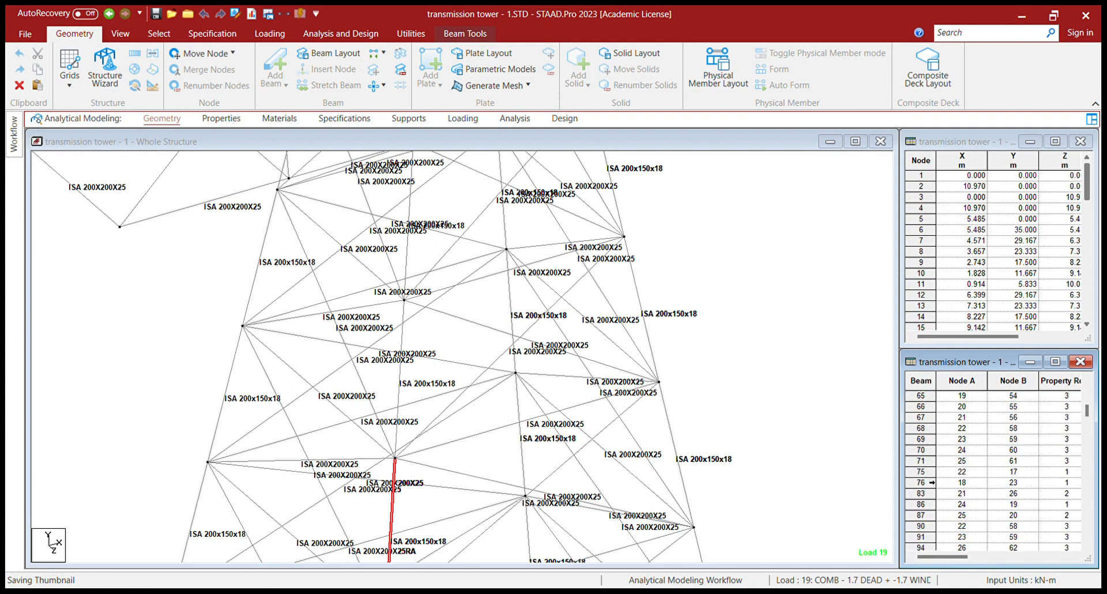
scroll(933, 482, down, 5)
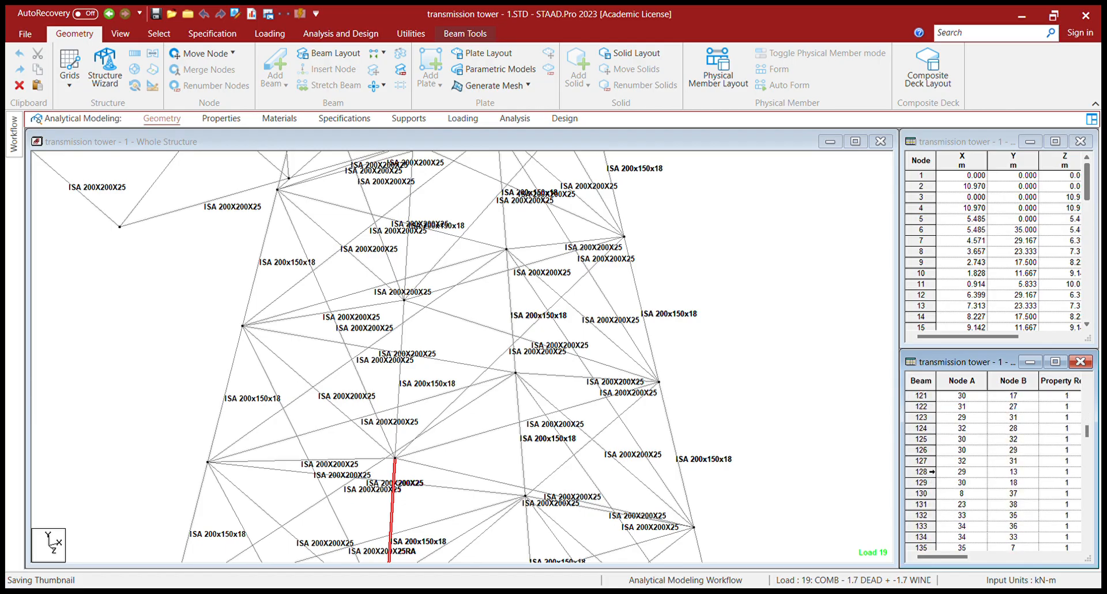
scroll(933, 471, down, 7)
scroll(933, 465, up, 1)
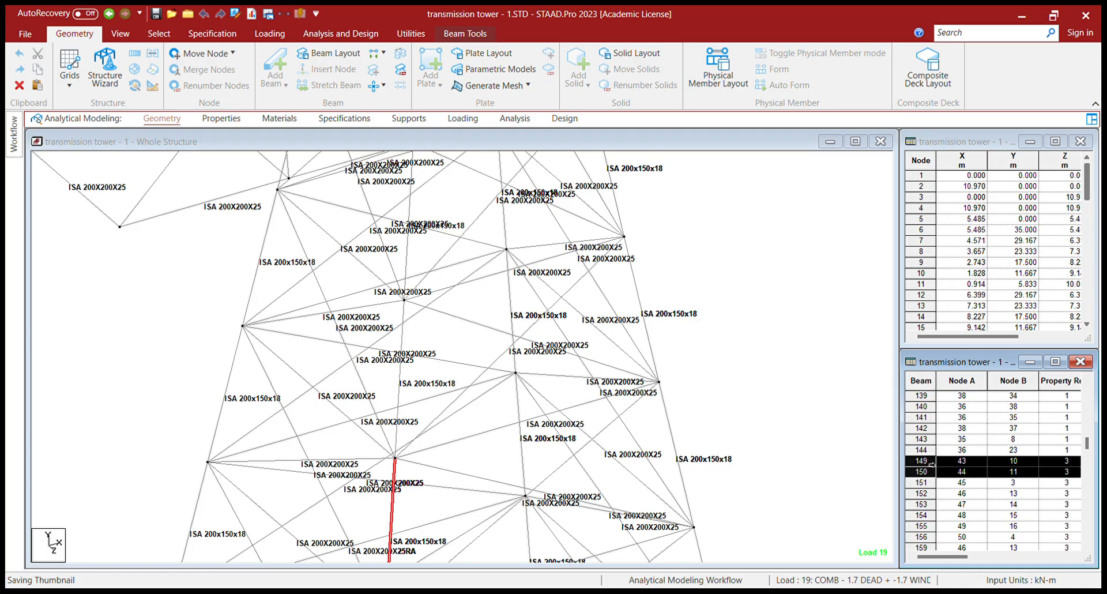
scroll(935, 490, down, 2)
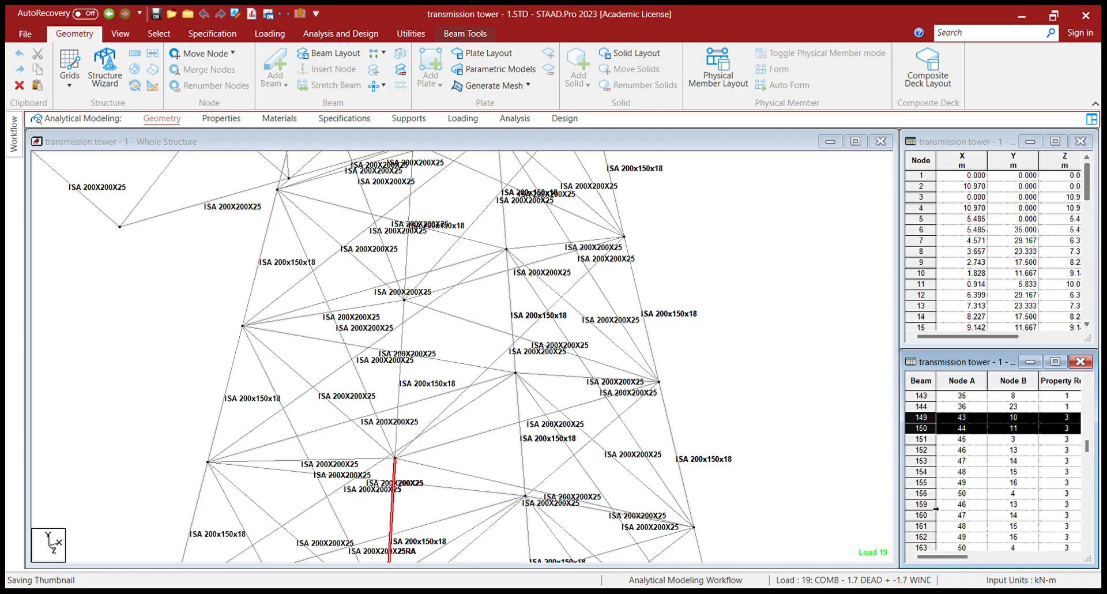
- In the Beams table, multi-select beams 159, 153, 37, 38, 154, 155, 163, 41 and 40
ctrl+click(932, 505)
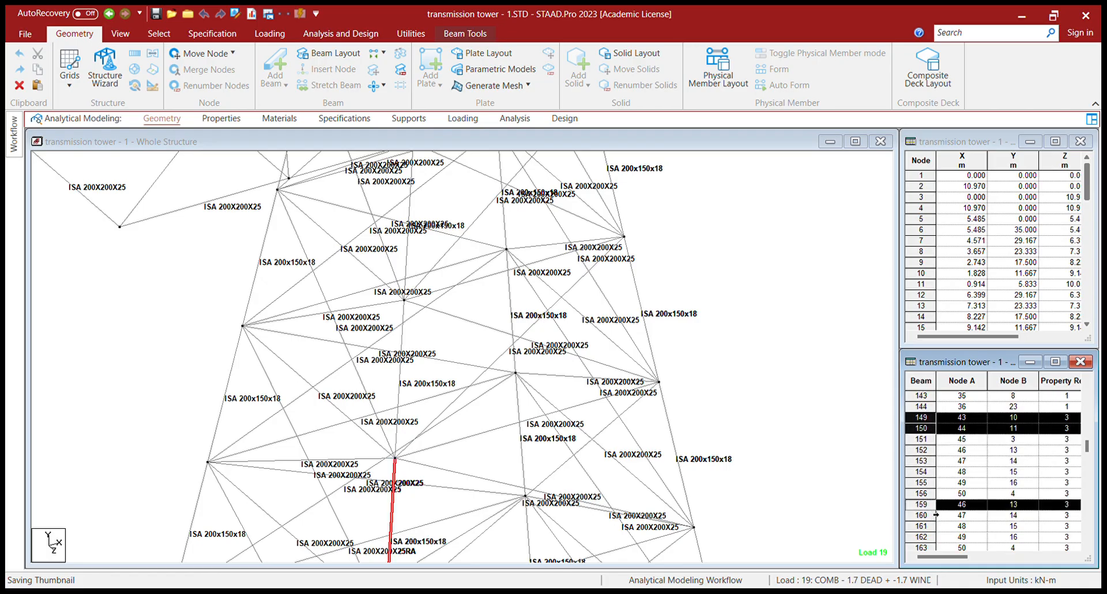
ctrl+click(935, 461)
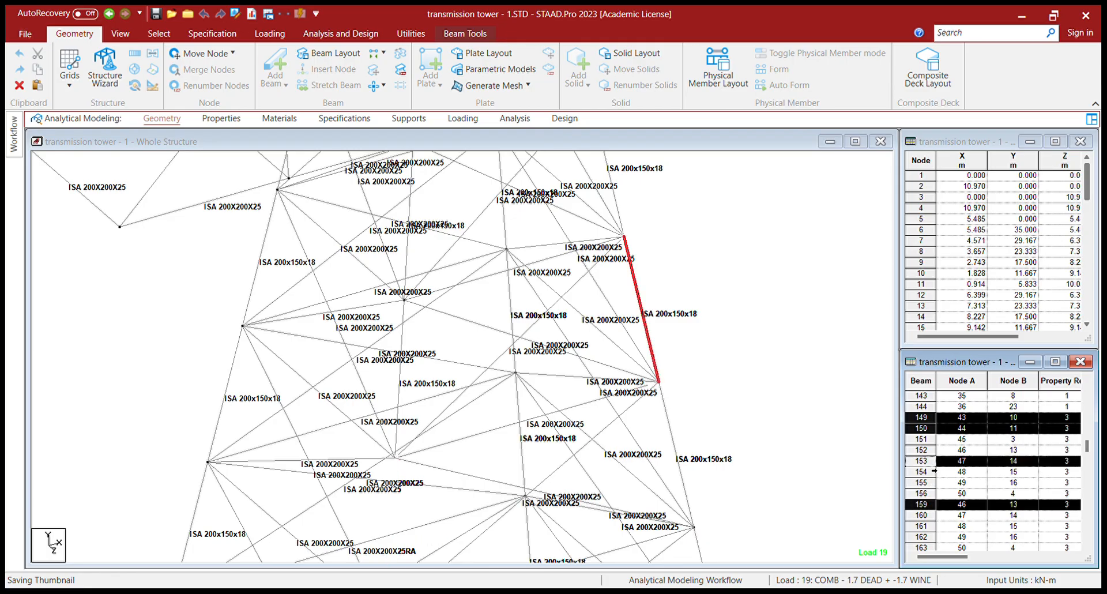
scroll(934, 471, up, 15)
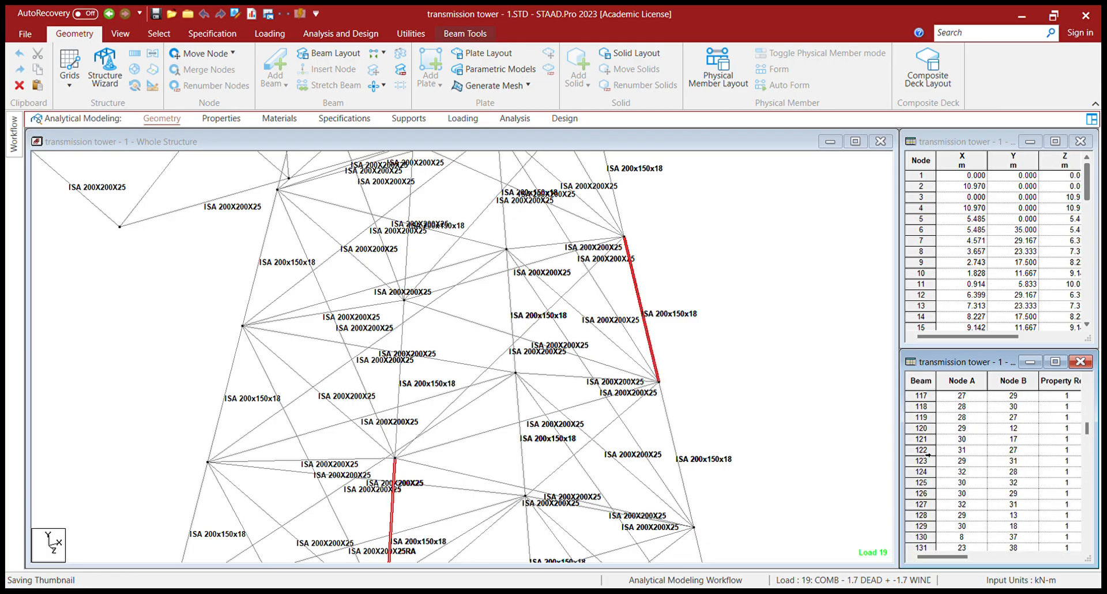
scroll(929, 455, up, 4)
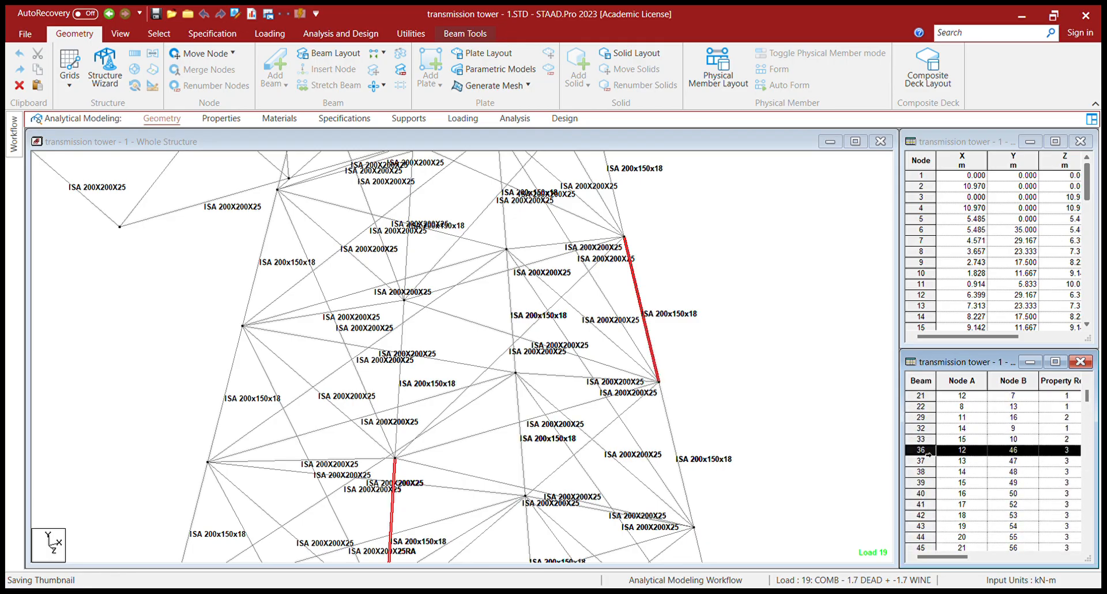
ctrl+click(934, 461)
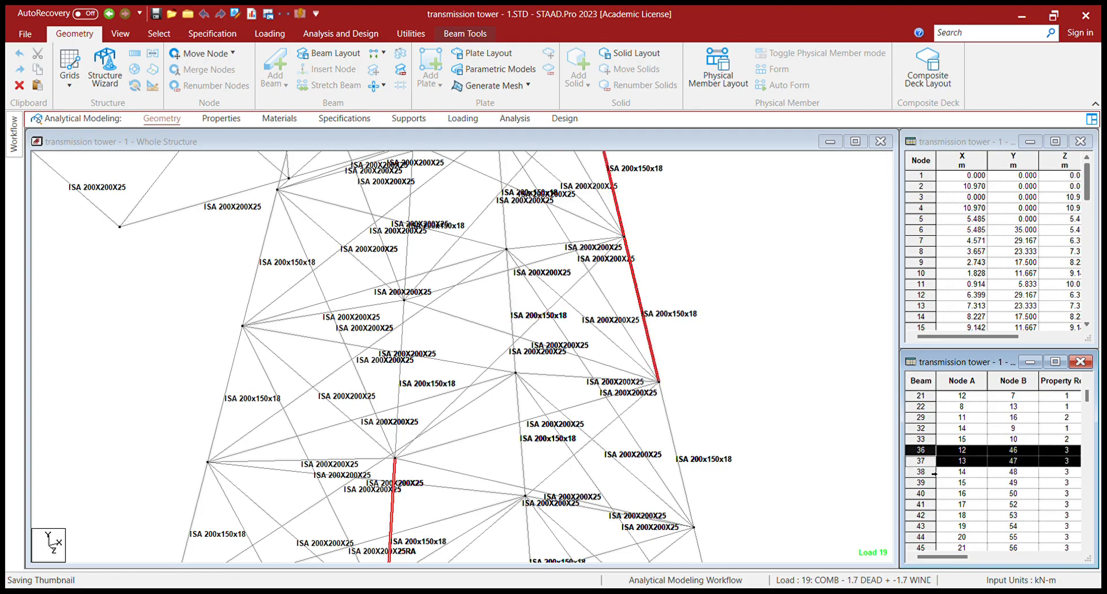
ctrl+click(924, 477)
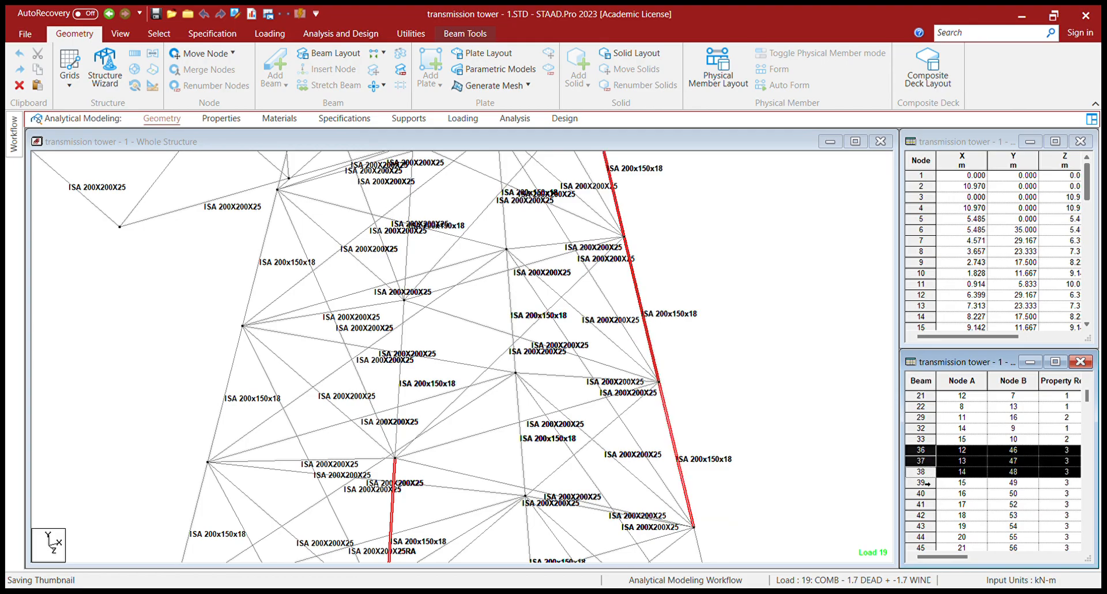
scroll(927, 483, down, 10)
scroll(937, 482, down, 5)
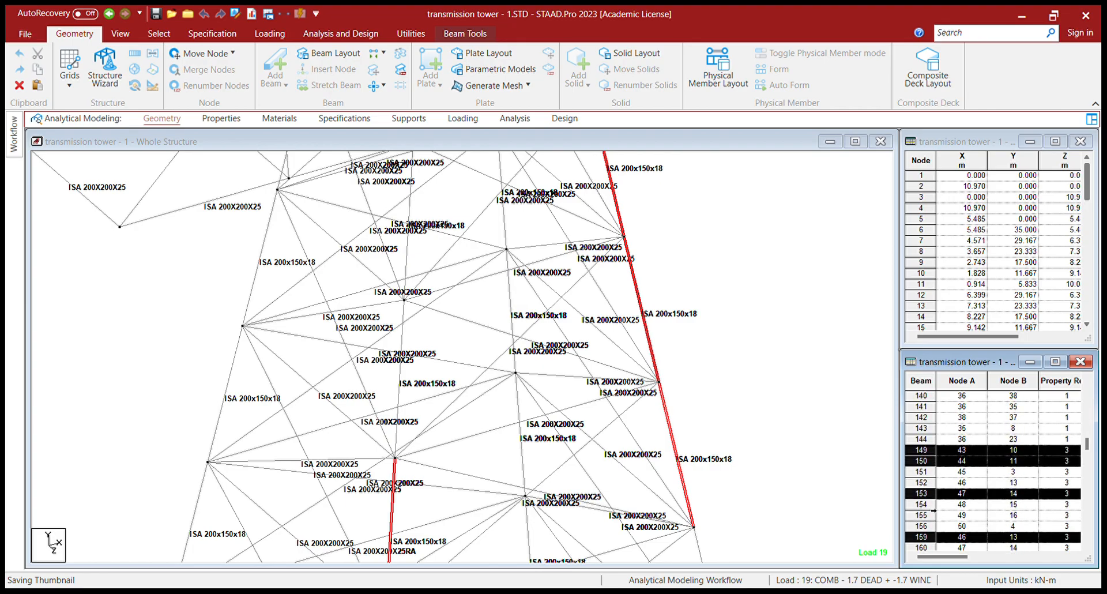
ctrl+click(933, 508)
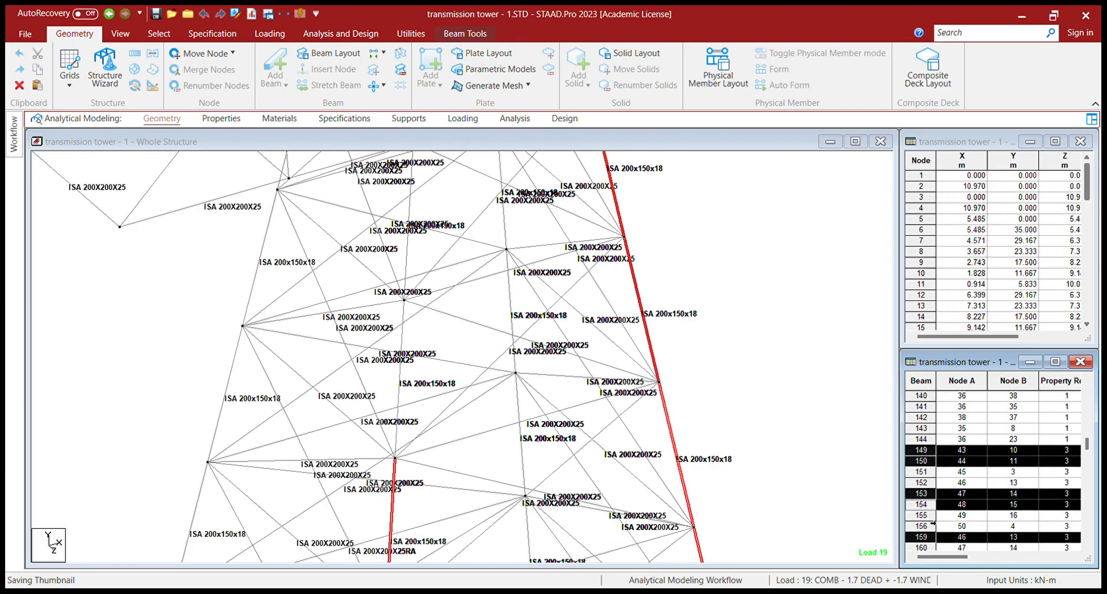
scroll(932, 523, up, 5)
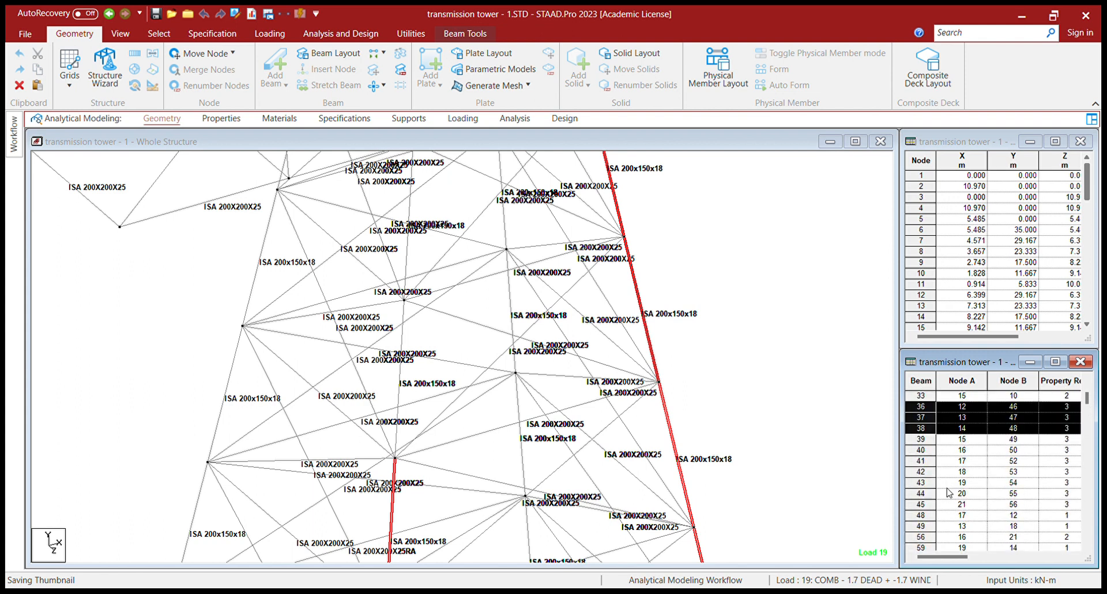
scroll(946, 507, up, 5)
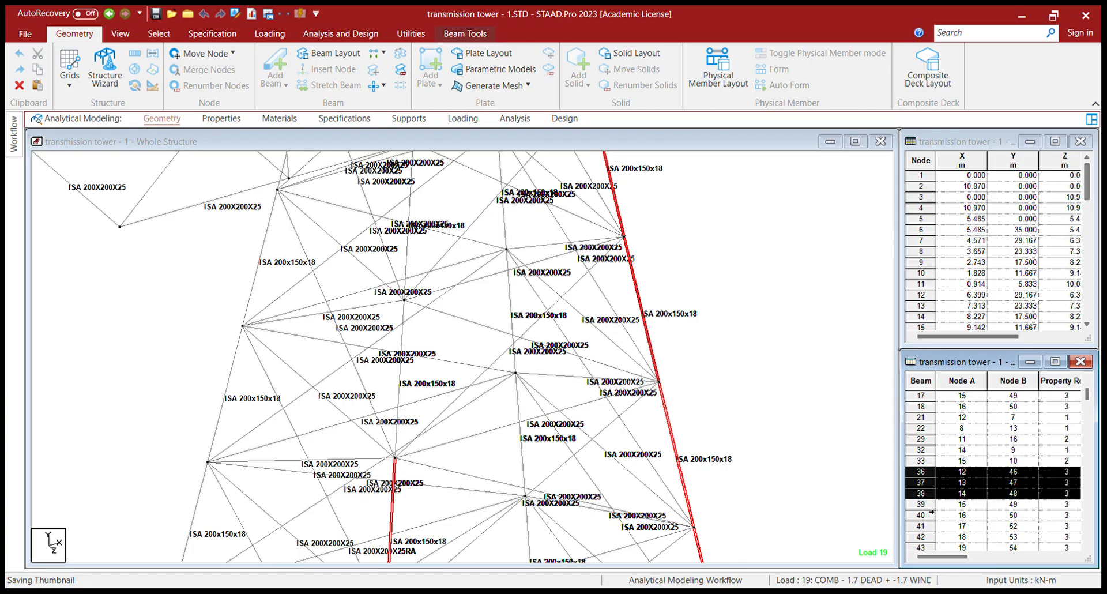
scroll(933, 511, down, 5)
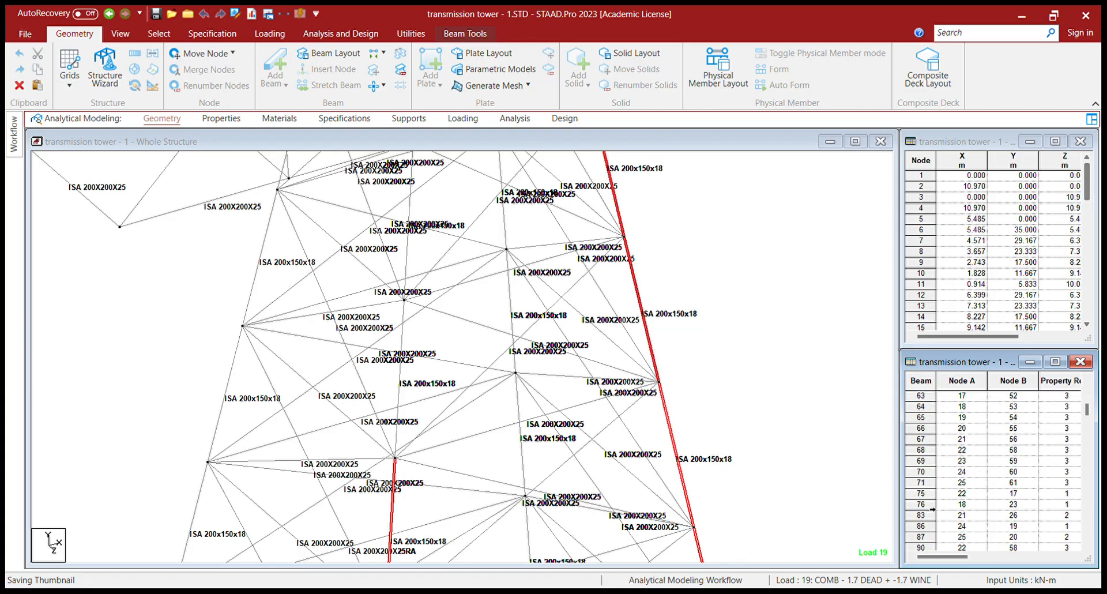
scroll(932, 510, down, 10)
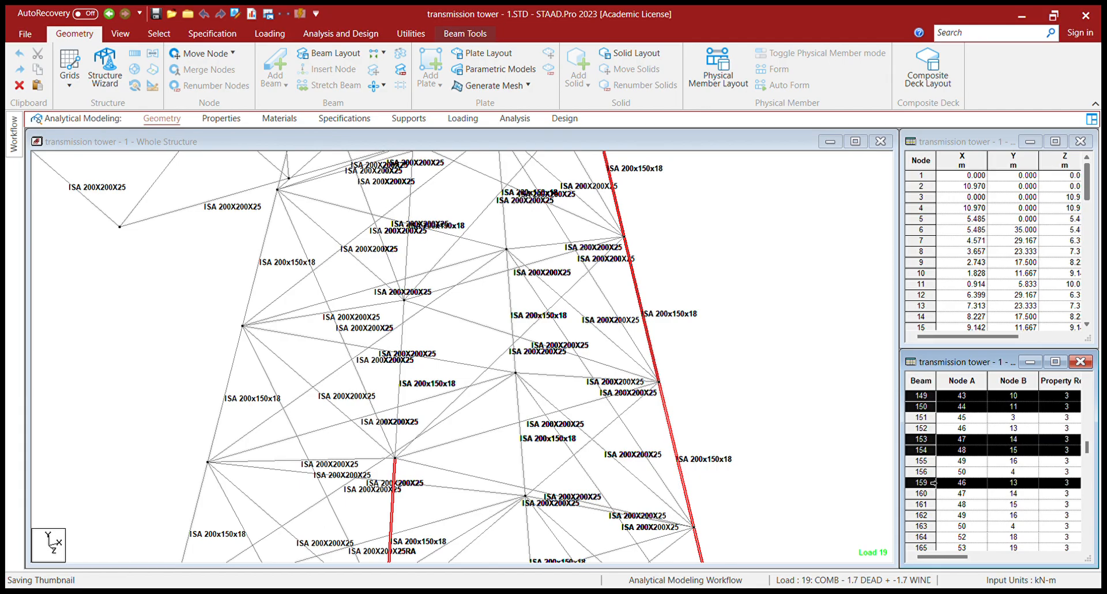
ctrl+click(935, 460)
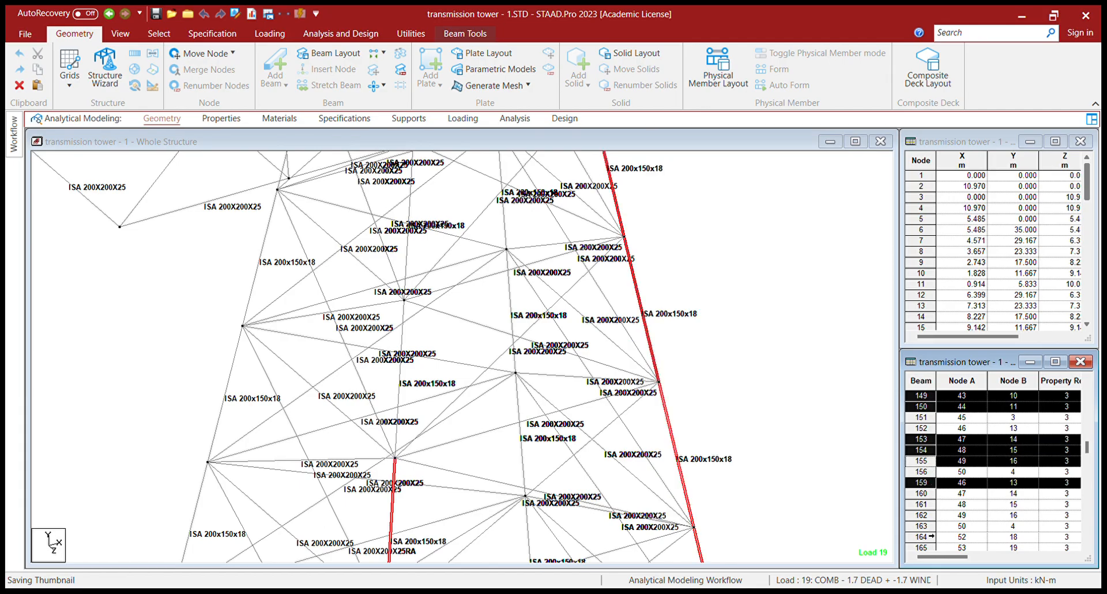
ctrl+click(929, 527)
scroll(1004, 512, up, 15)
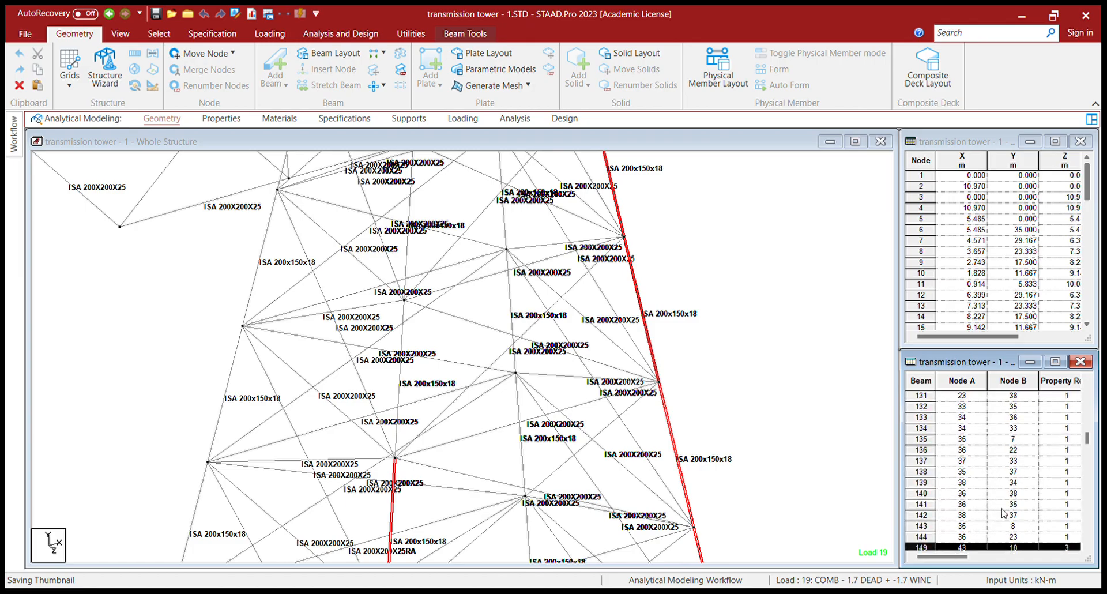
scroll(1004, 512, up, 10)
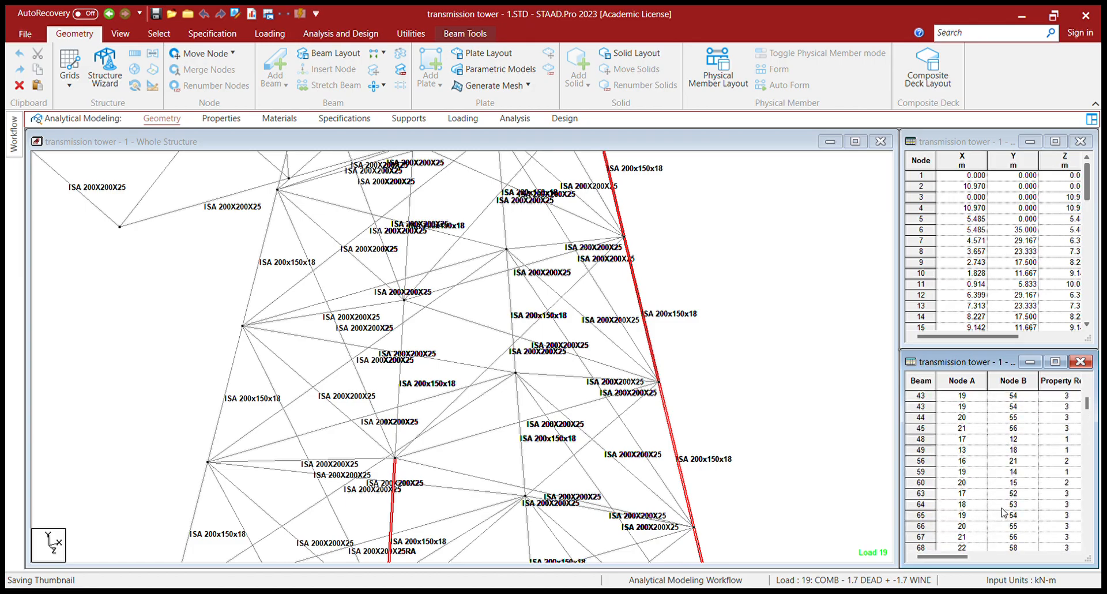
ctrl+click(932, 449)
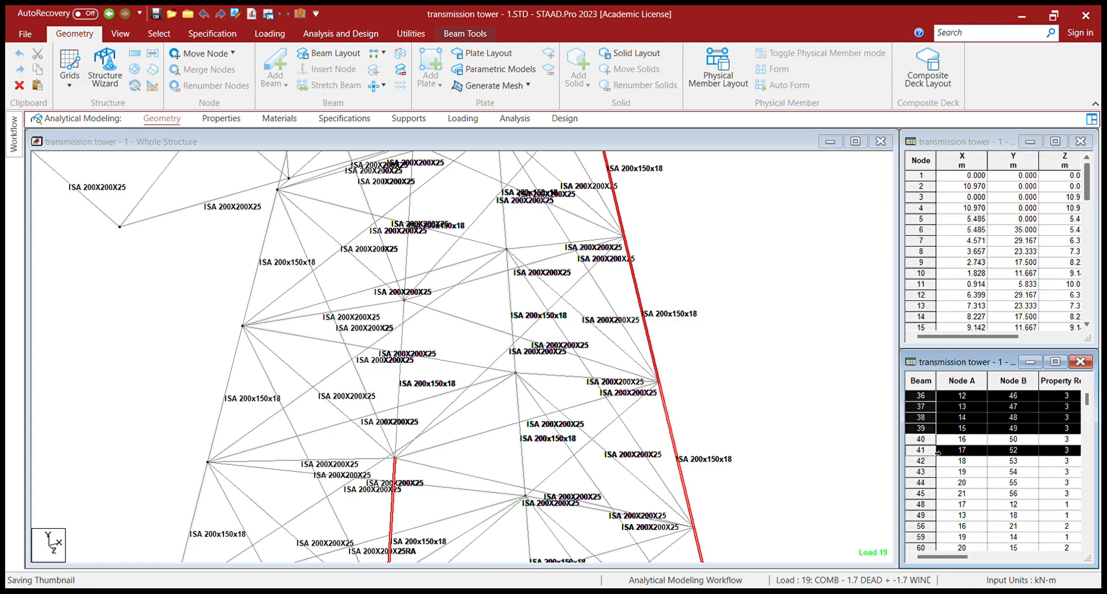
ctrl+click(933, 441)
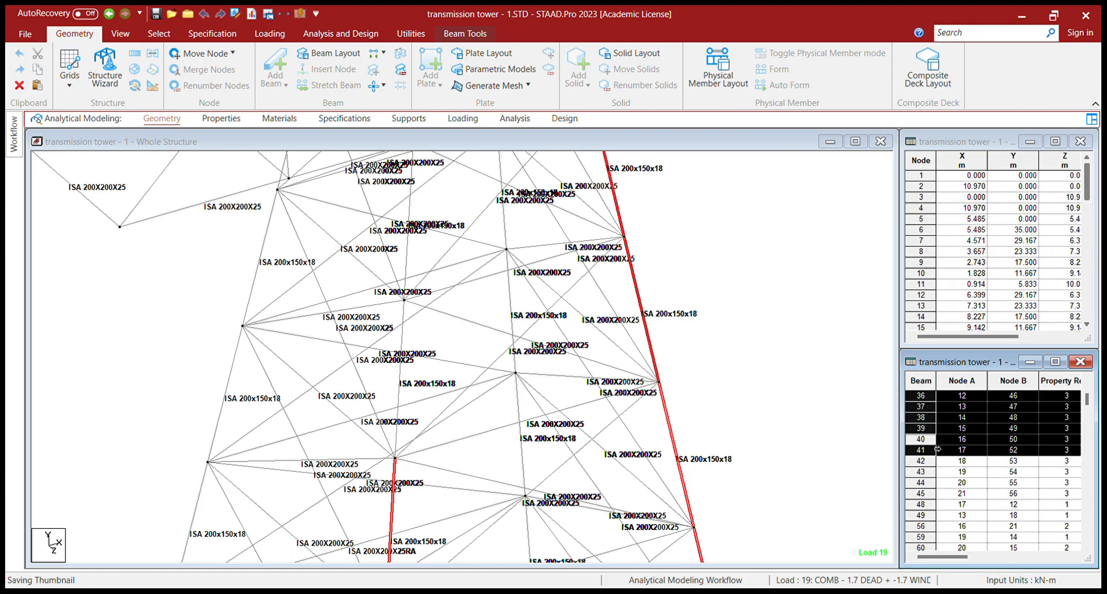
scroll(937, 457, down, 8)
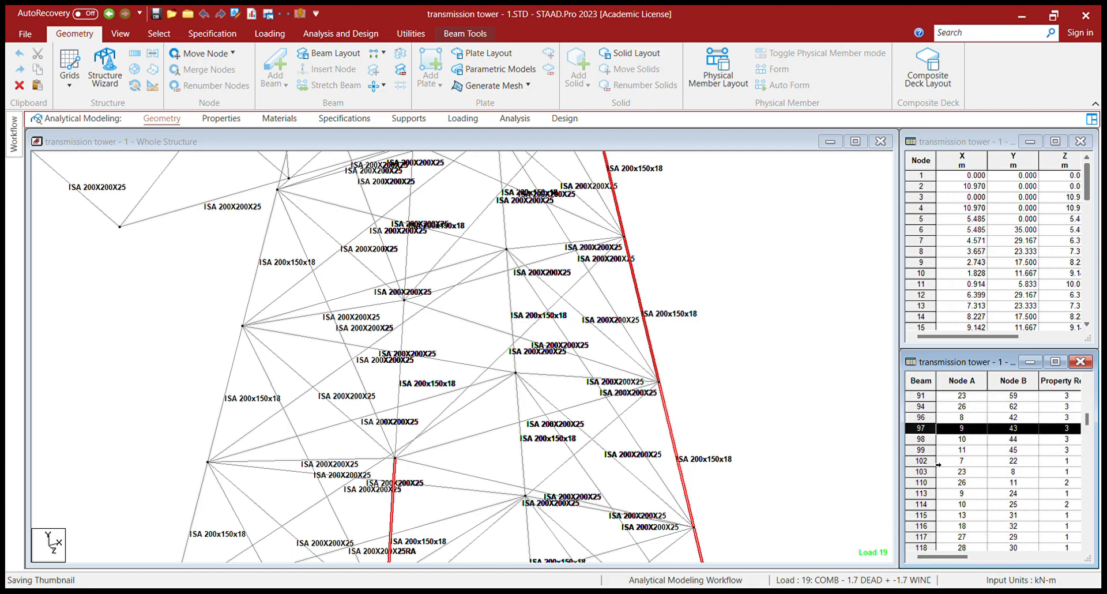
scroll(939, 464, down, 3)
scroll(938, 465, down, 6)
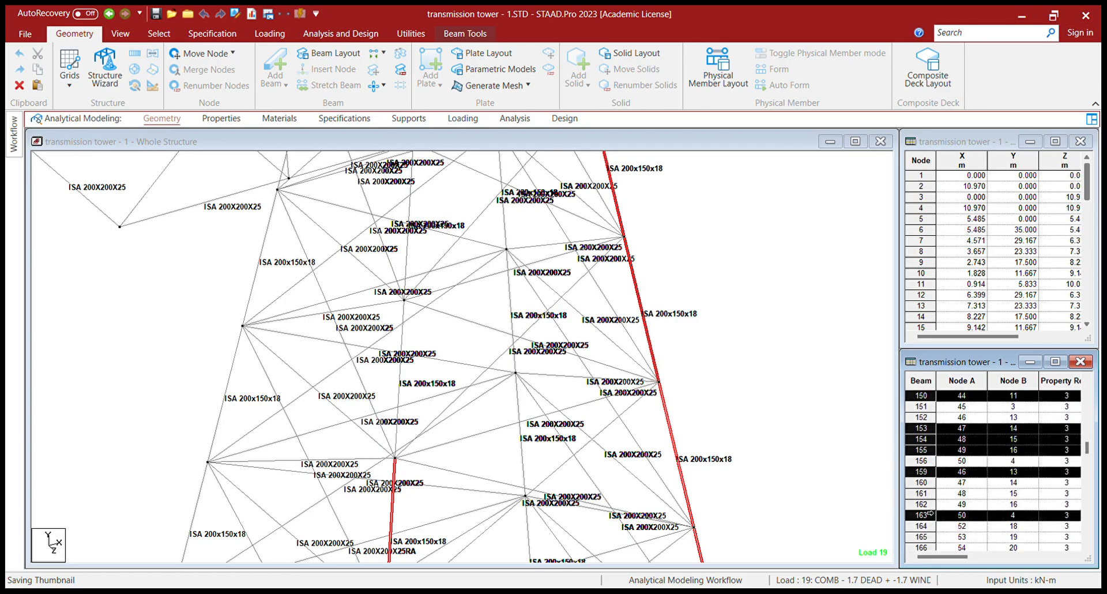
scroll(936, 533, up, 10)
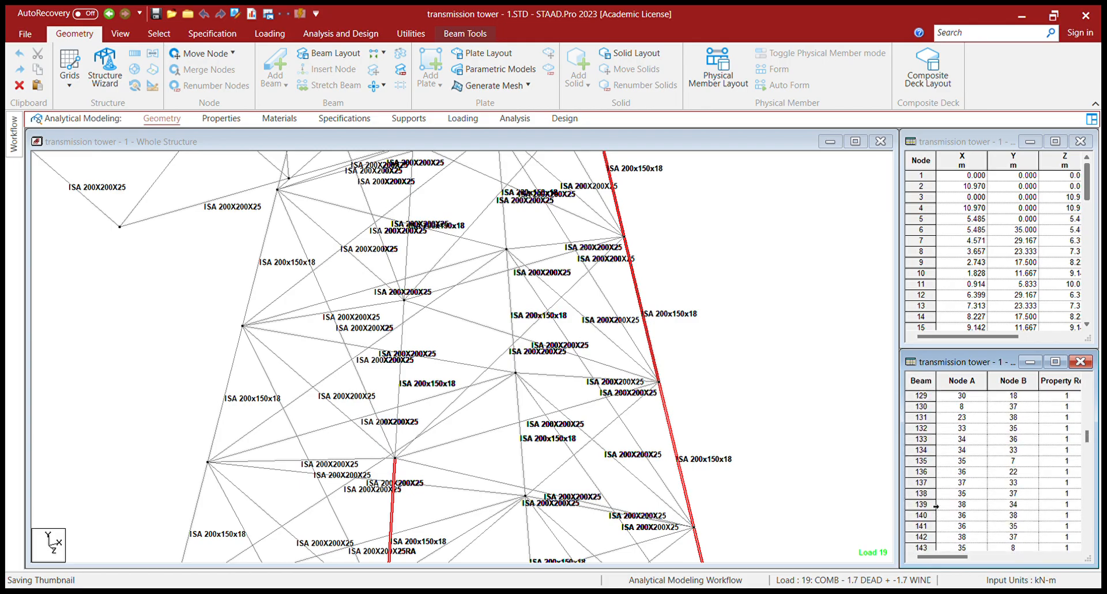
scroll(936, 507, up, 9)
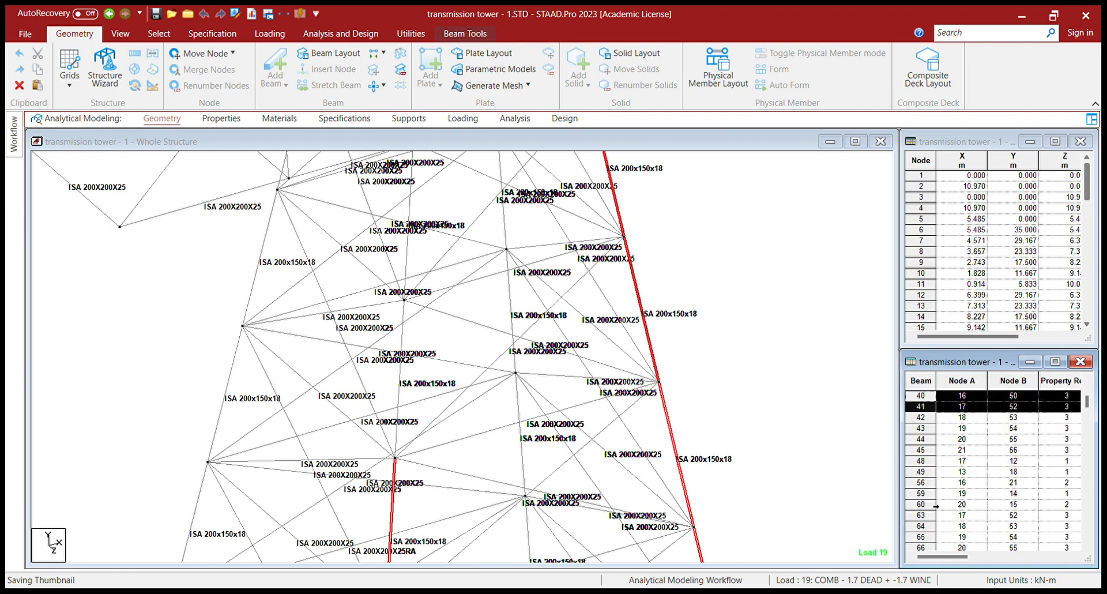
scroll(935, 479, down, 3)
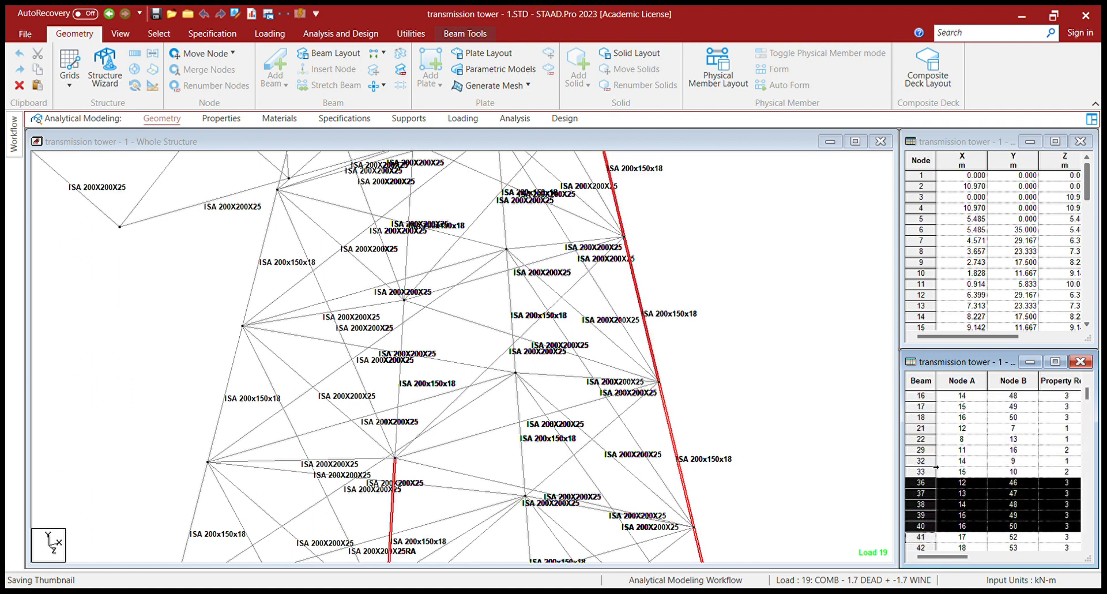
scroll(935, 467, down, 2)
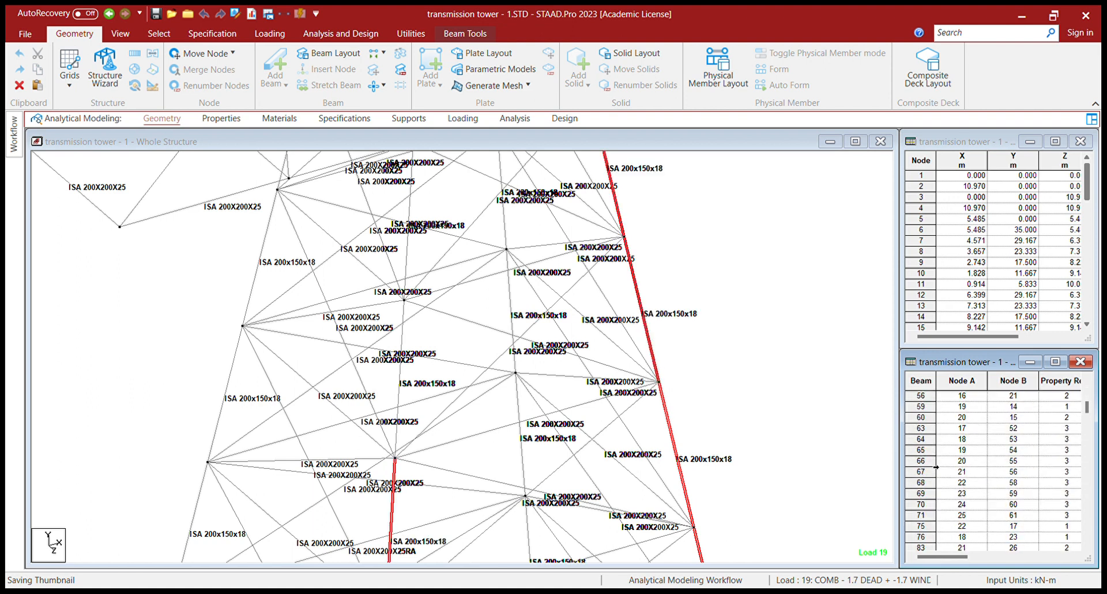
- Add beams 63, 164, 165, 64, 65, 166 and 66 to the selection
click(936, 429)
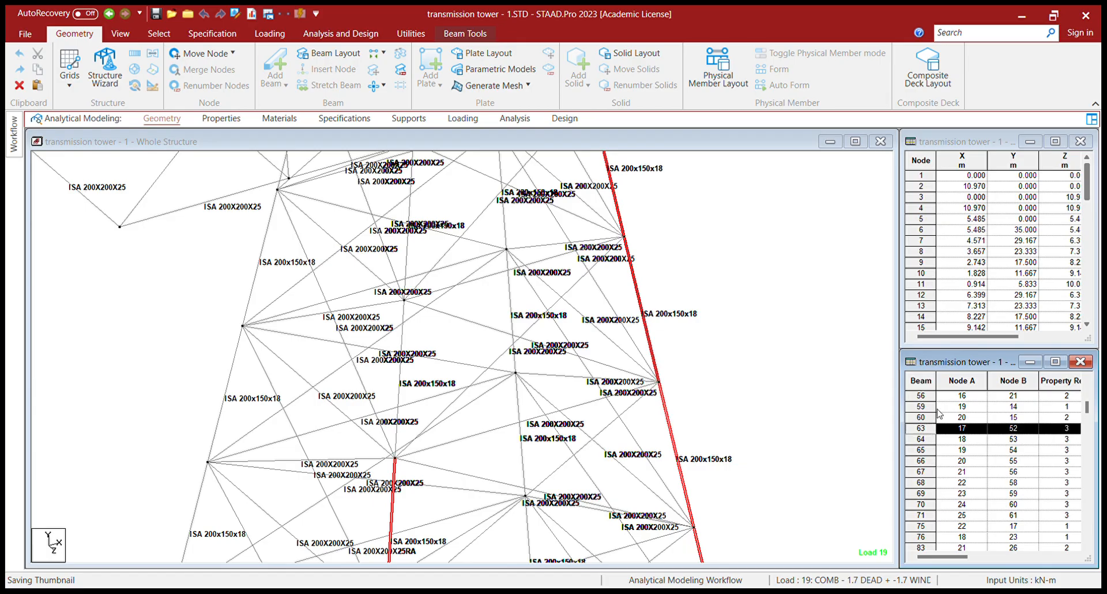
scroll(970, 456, down, 5)
scroll(970, 455, down, 10)
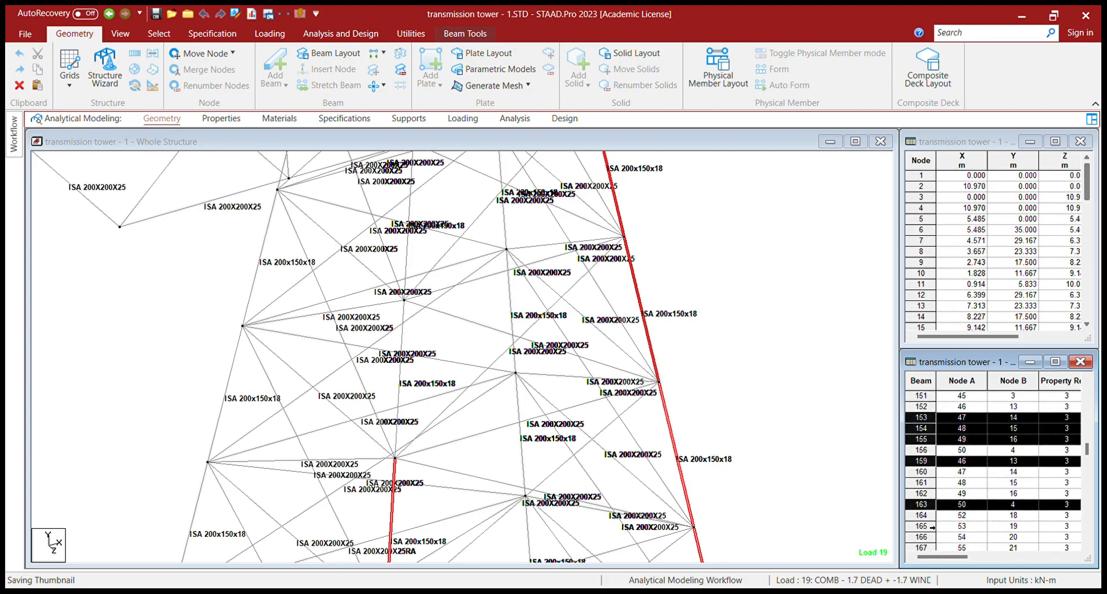
click(933, 526)
ctrl+click(923, 526)
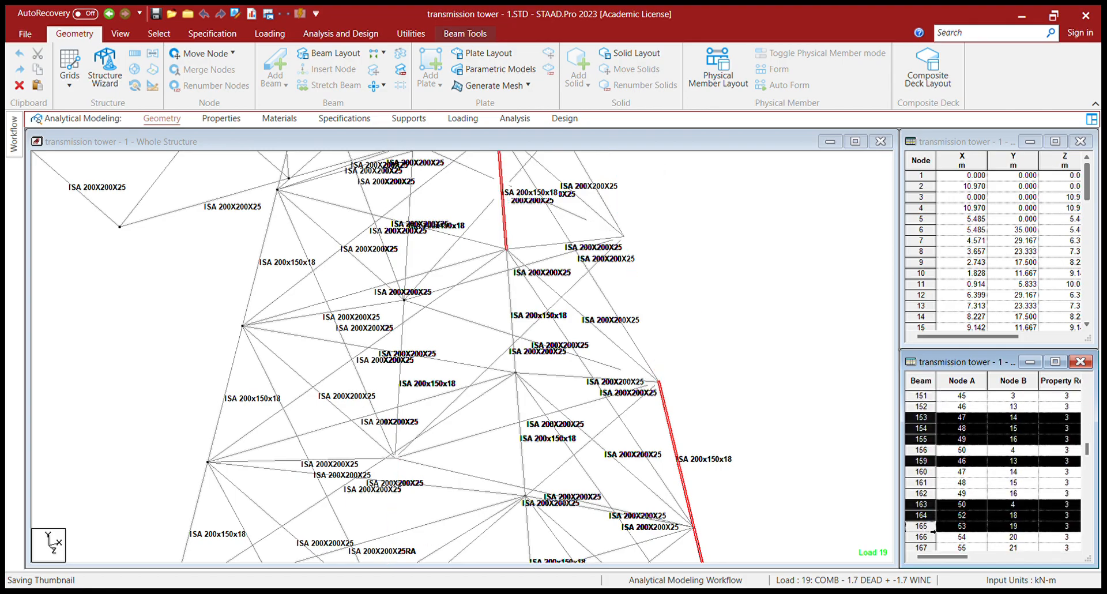
scroll(935, 540, up, 12)
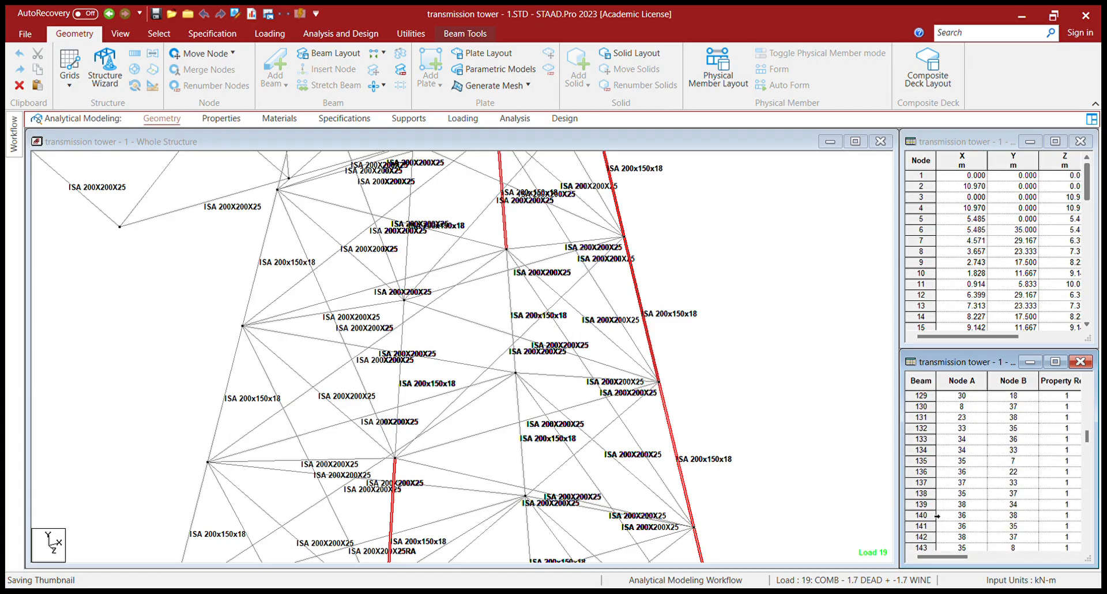
scroll(937, 516, up, 3)
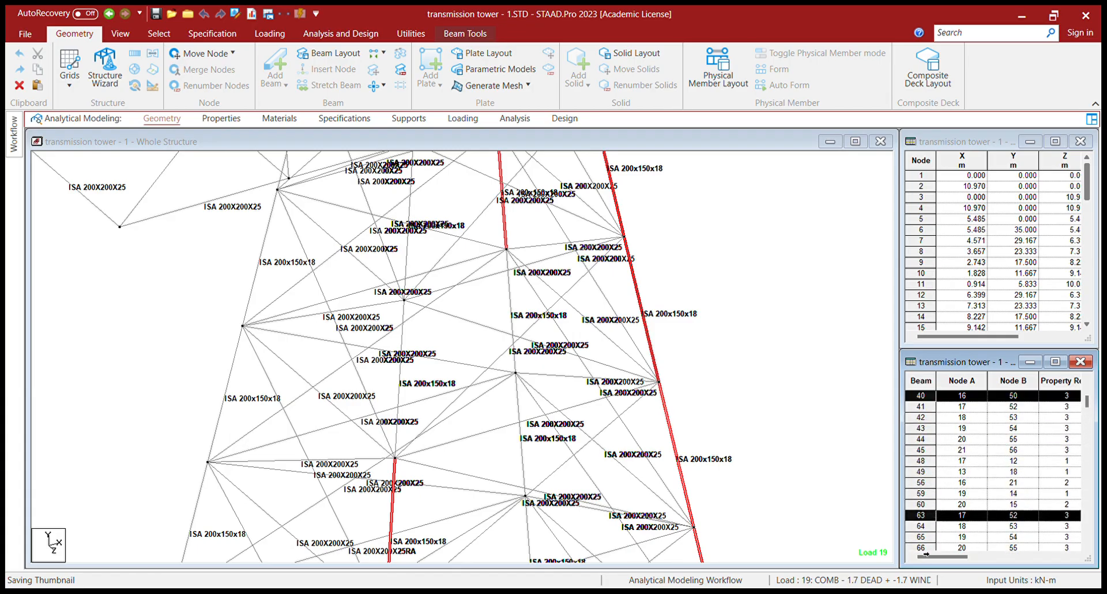
ctrl+click(934, 526)
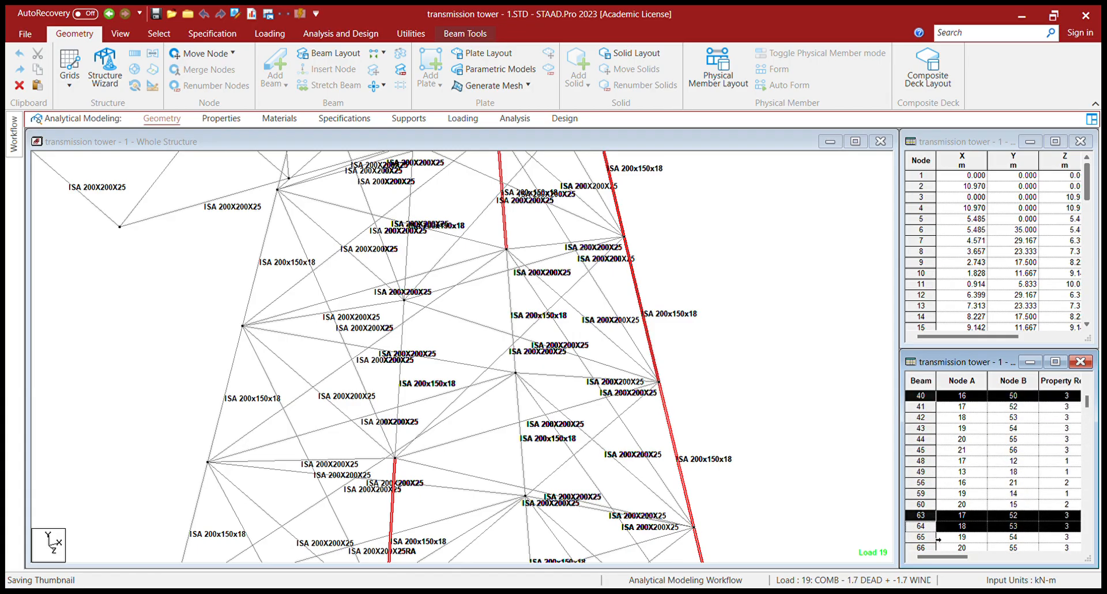
ctrl+click(938, 539)
scroll(944, 511, down, 11)
scroll(945, 503, down, 6)
scroll(946, 503, down, 6)
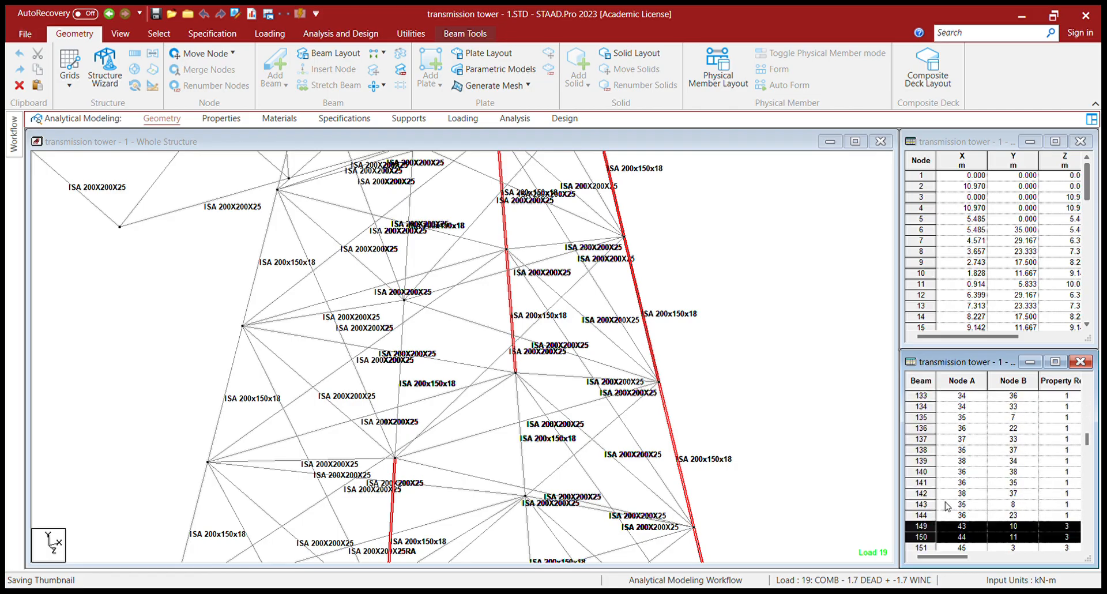
scroll(937, 514, down, 1)
ctrl+click(928, 504)
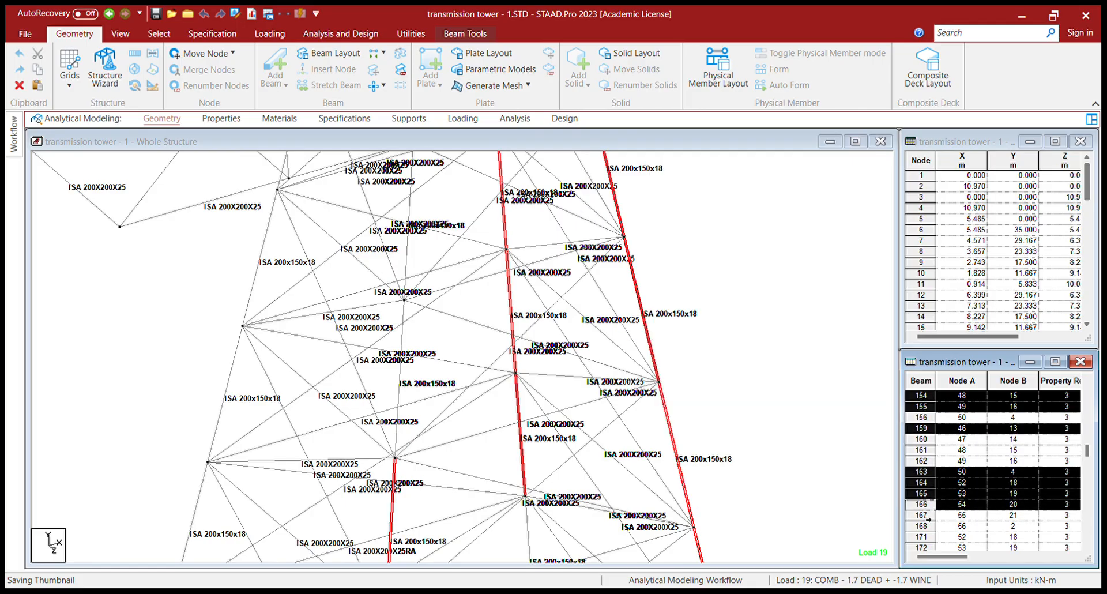
scroll(929, 519, up, 20)
scroll(957, 466, up, 1)
ctrl+click(922, 494)
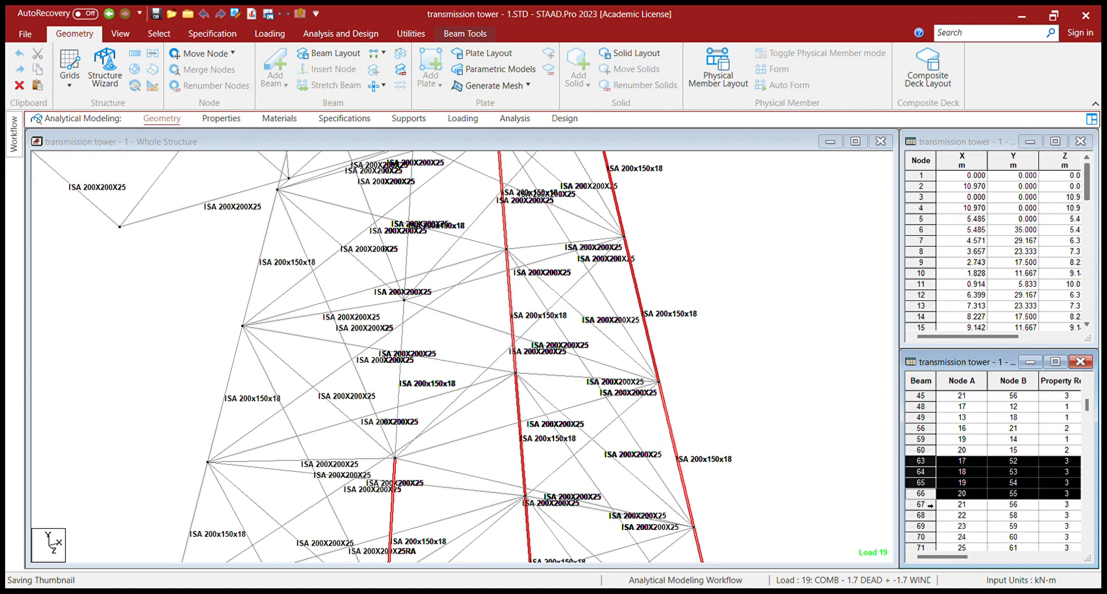
scroll(945, 507, down, 15)
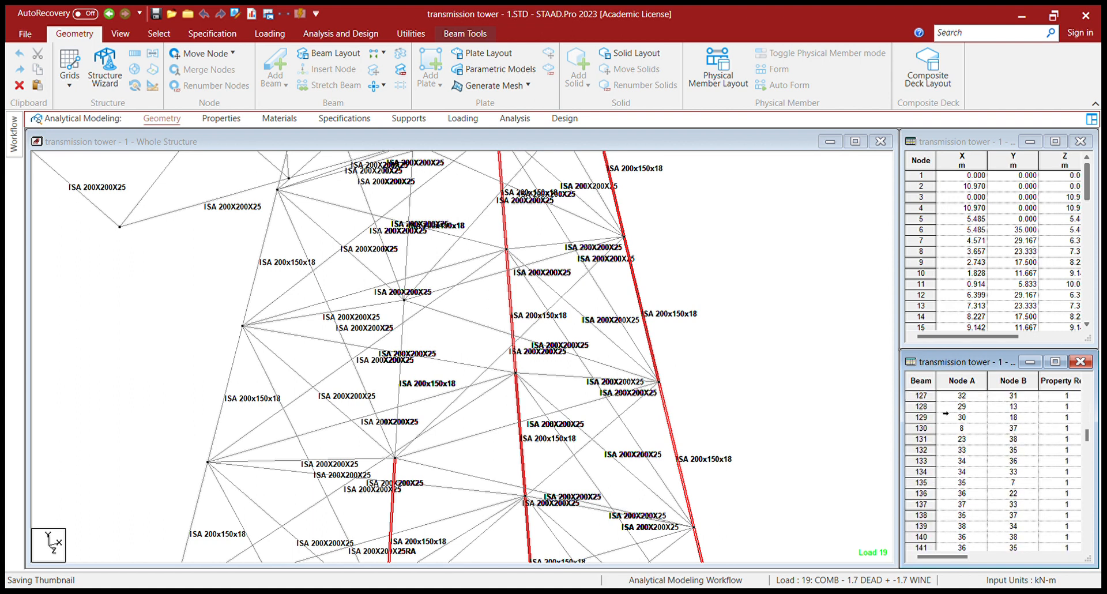
scroll(944, 421, down, 10)
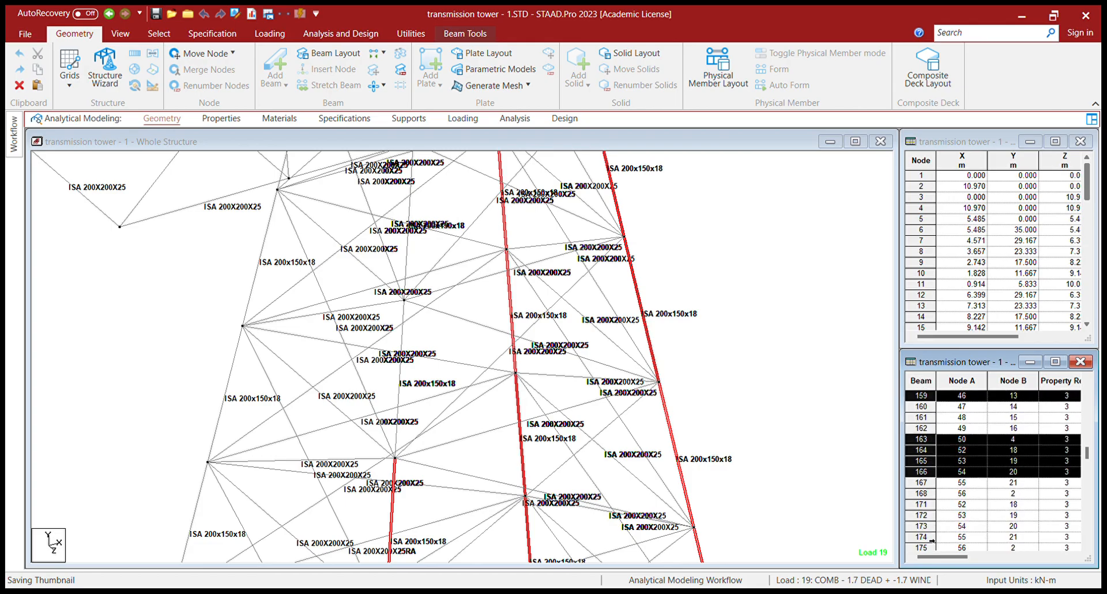
scroll(931, 541, down, 1)
- Add beams 175, 45, 68, 183, 167 and 69, then delete all selected members
ctrl+click(925, 515)
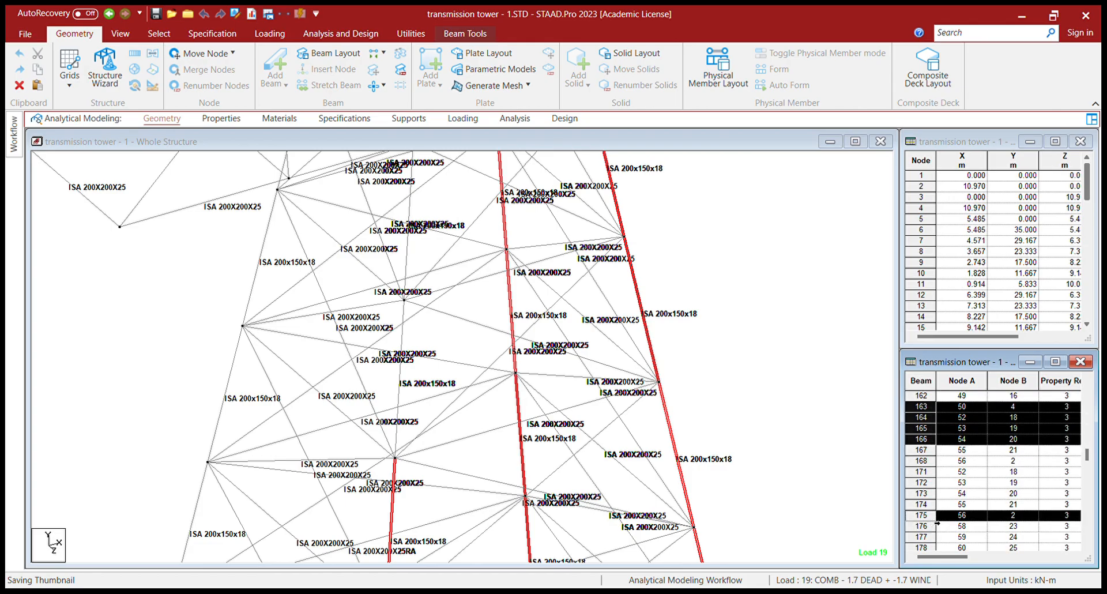
scroll(952, 490, up, 18)
scroll(952, 490, up, 6)
ctrl+click(951, 461)
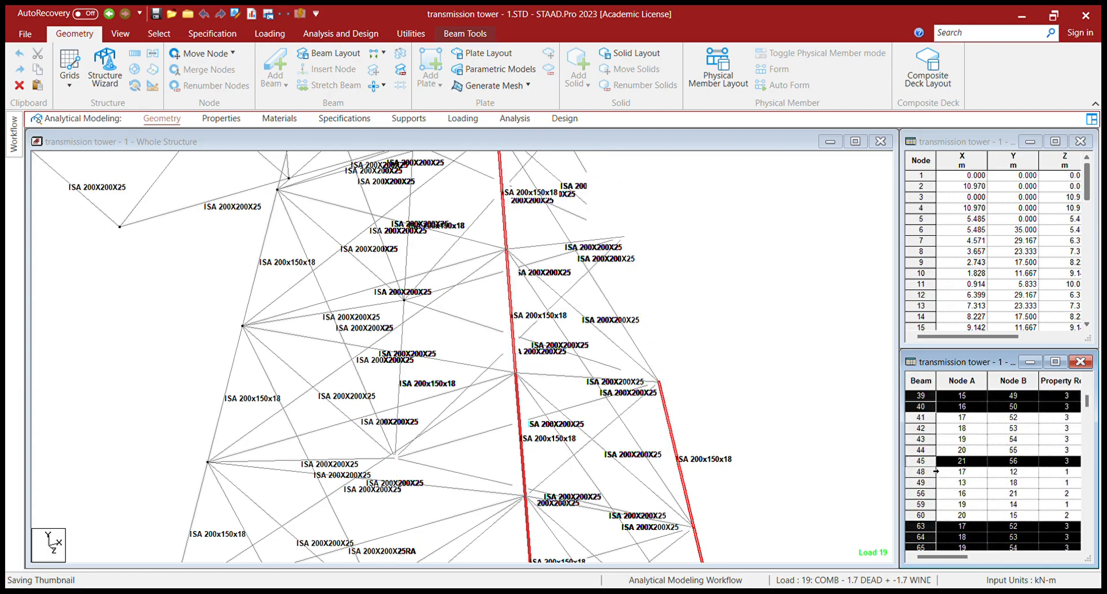
scroll(937, 470, down, 4)
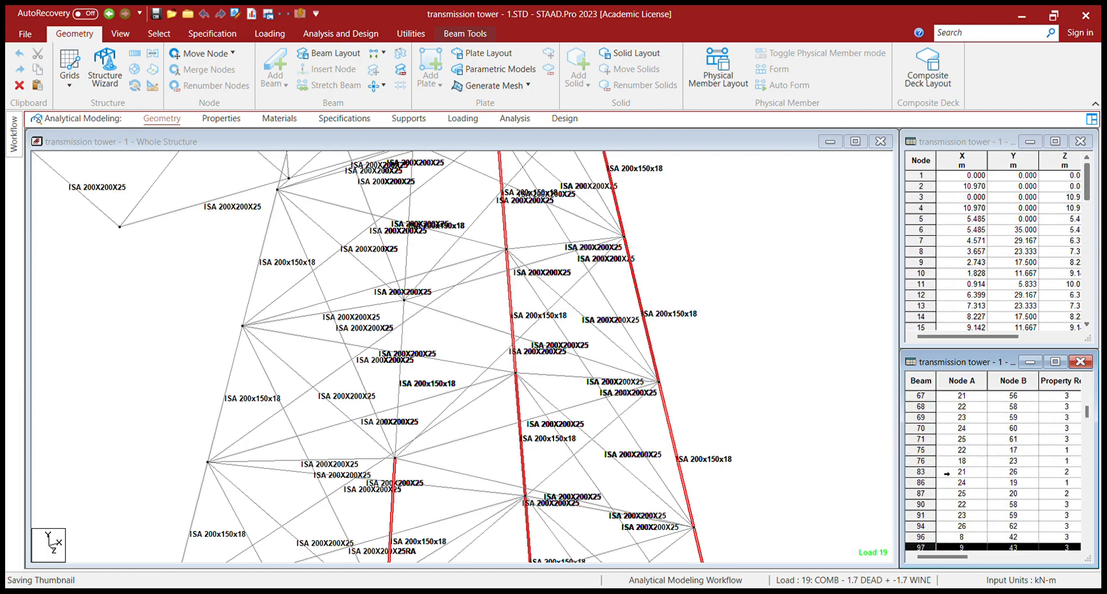
scroll(947, 473, down, 1)
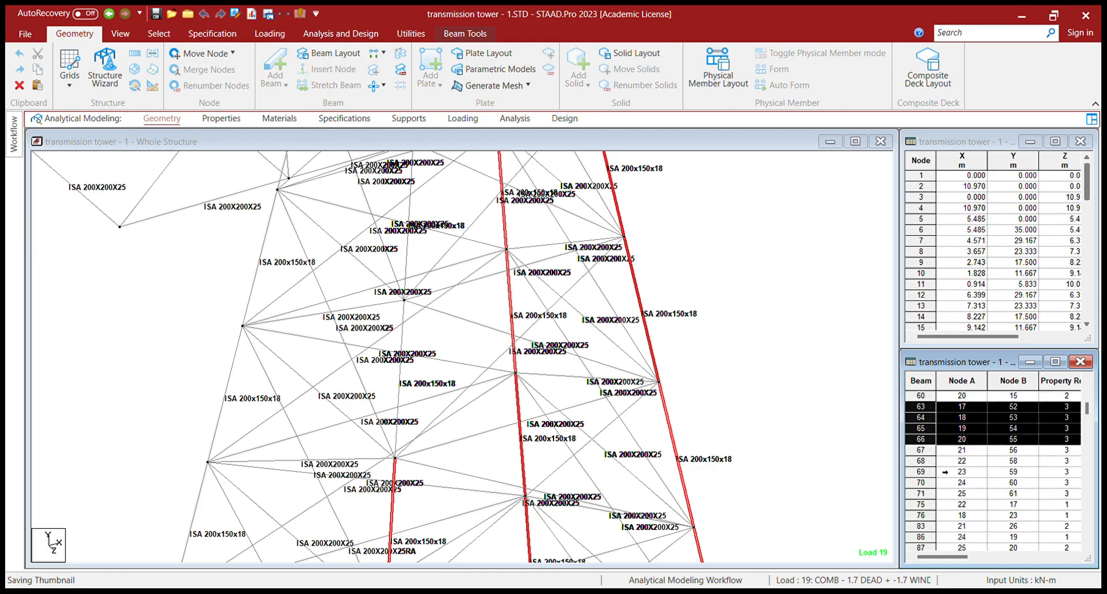
ctrl+click(930, 451)
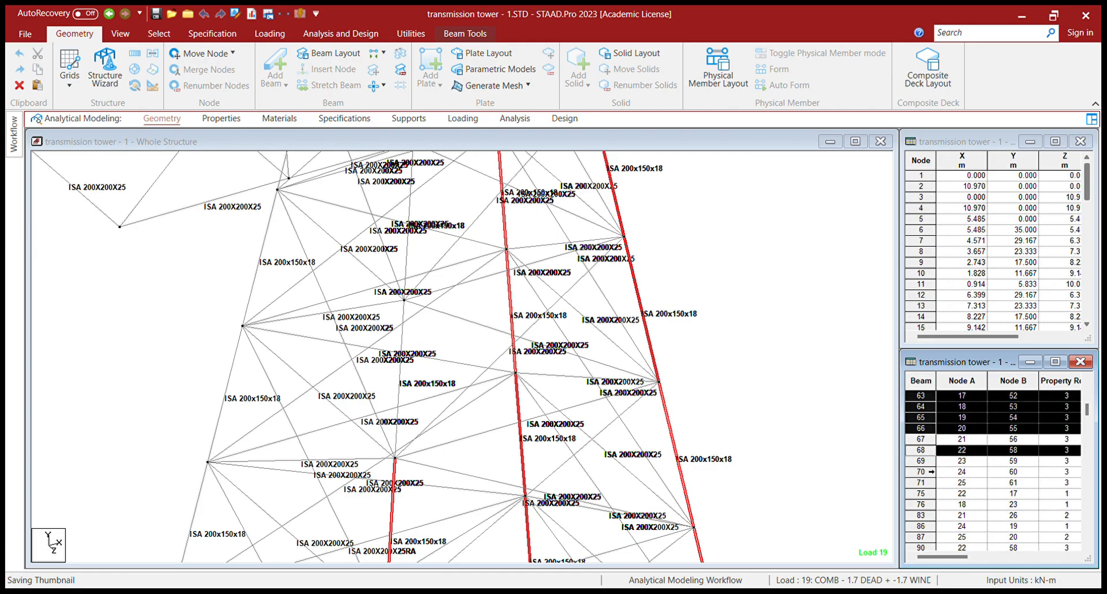
scroll(934, 479, down, 10)
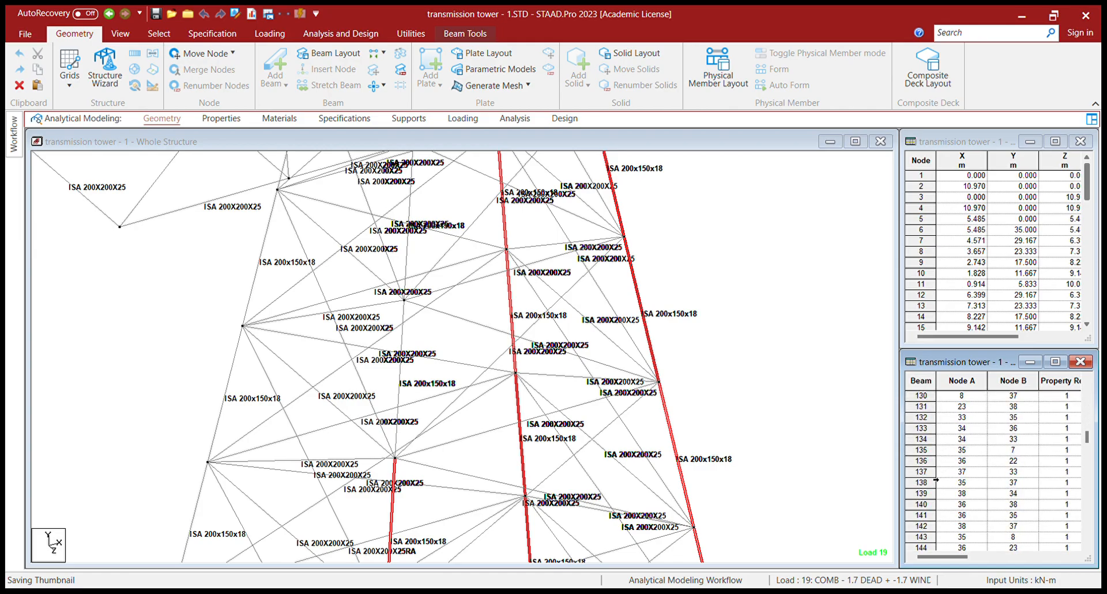
scroll(938, 480, down, 8)
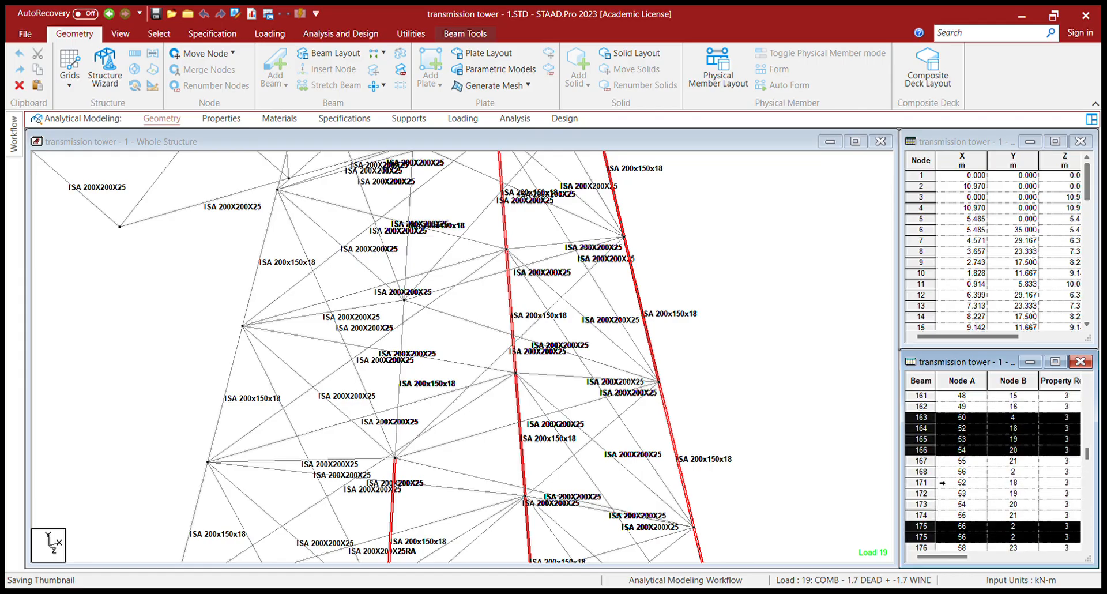
scroll(943, 483, down, 2)
ctrl+click(931, 484)
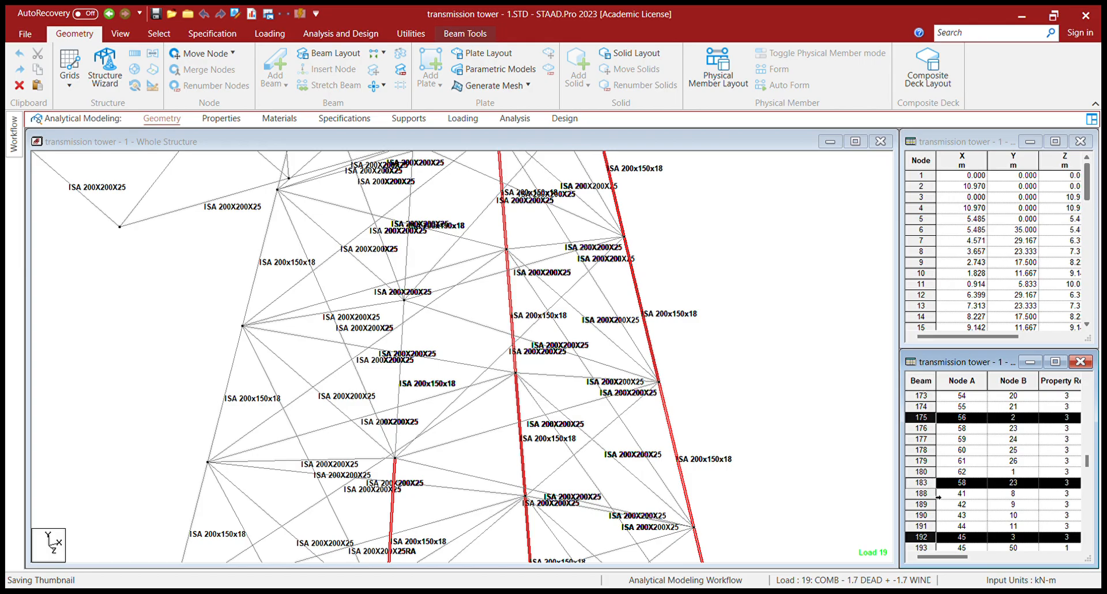
scroll(940, 499, up, 3)
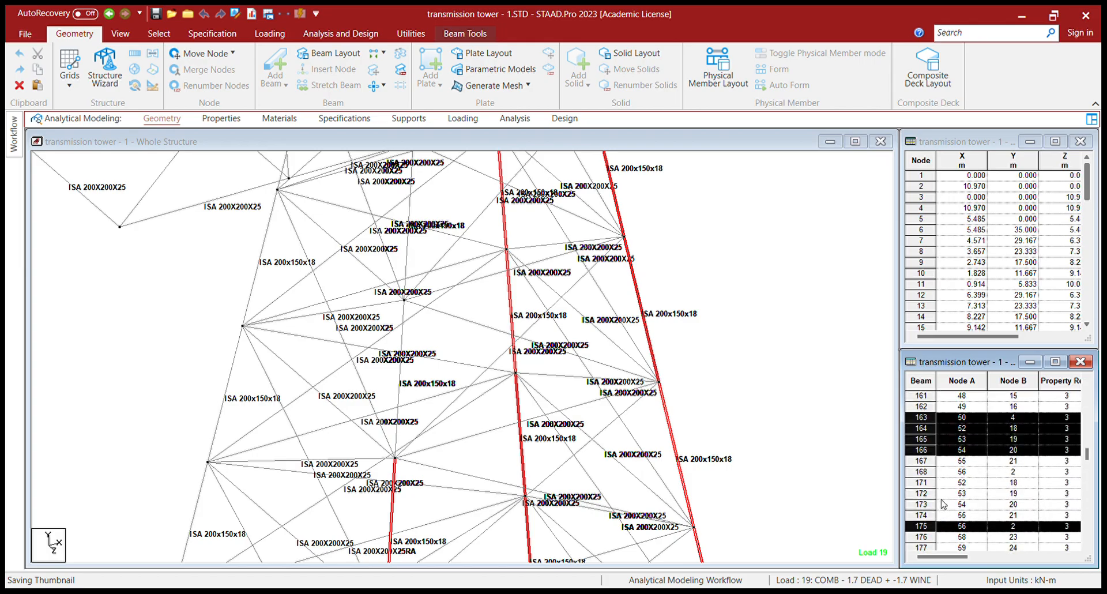
scroll(942, 504, up, 3)
scroll(941, 500, down, 2)
ctrl+click(930, 519)
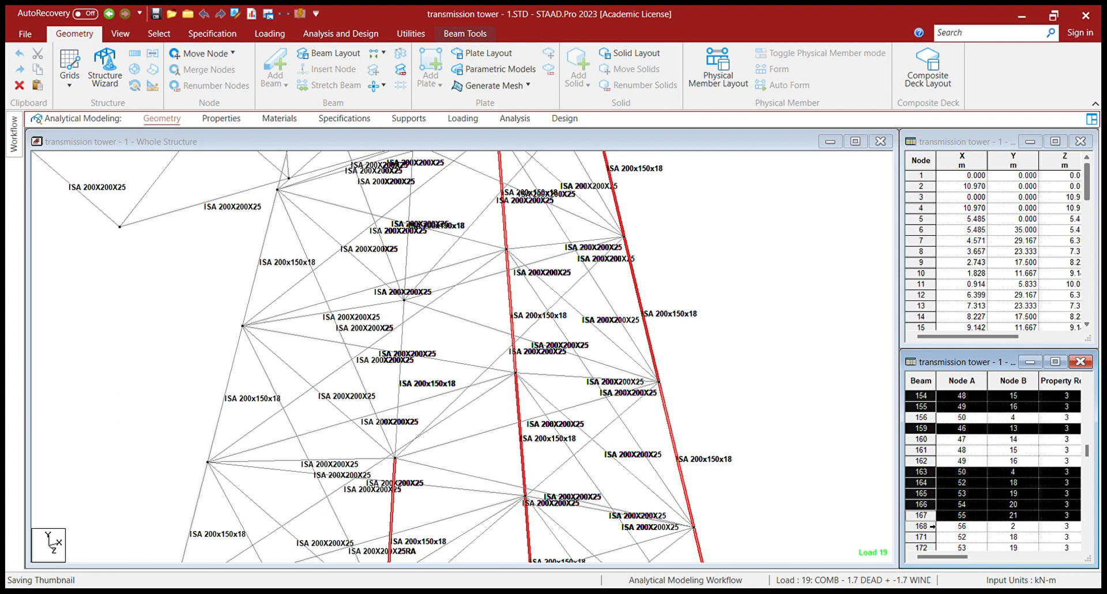
scroll(934, 522, down, 10)
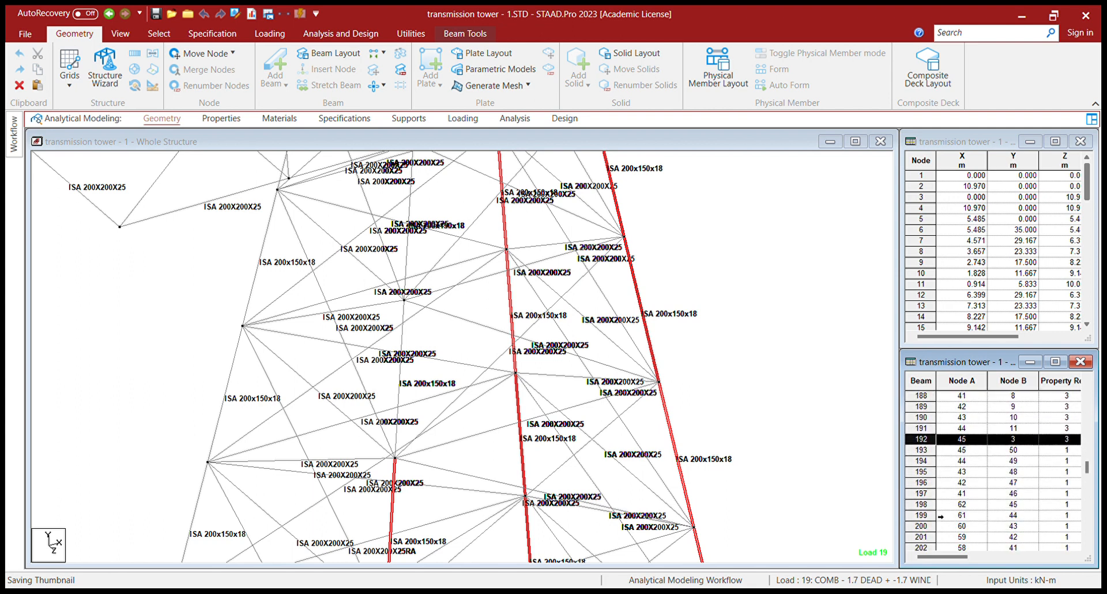
scroll(940, 516, up, 15)
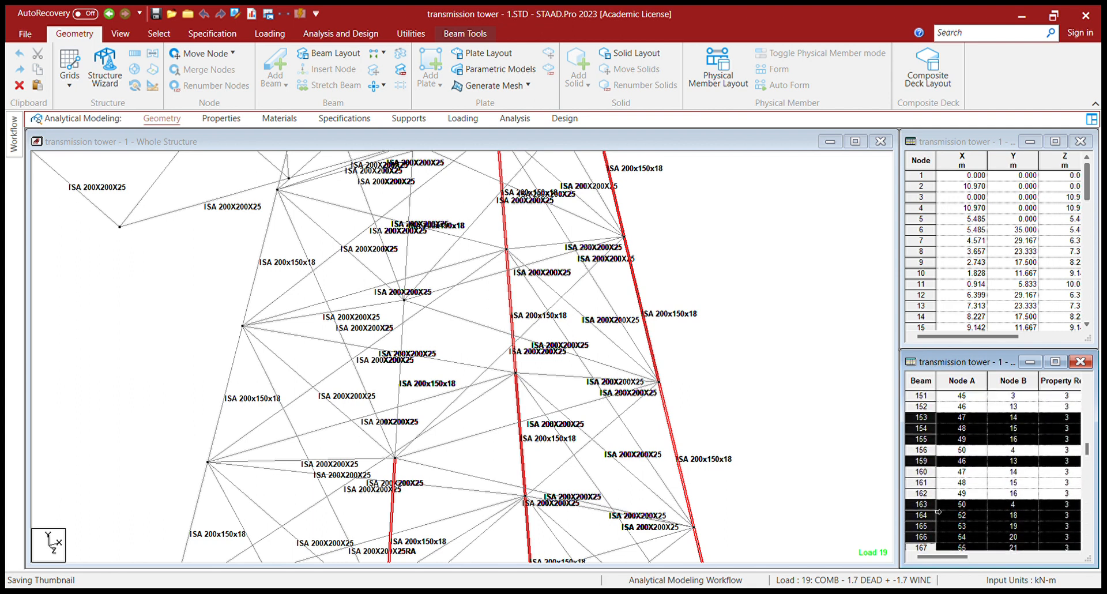
scroll(940, 508, up, 12)
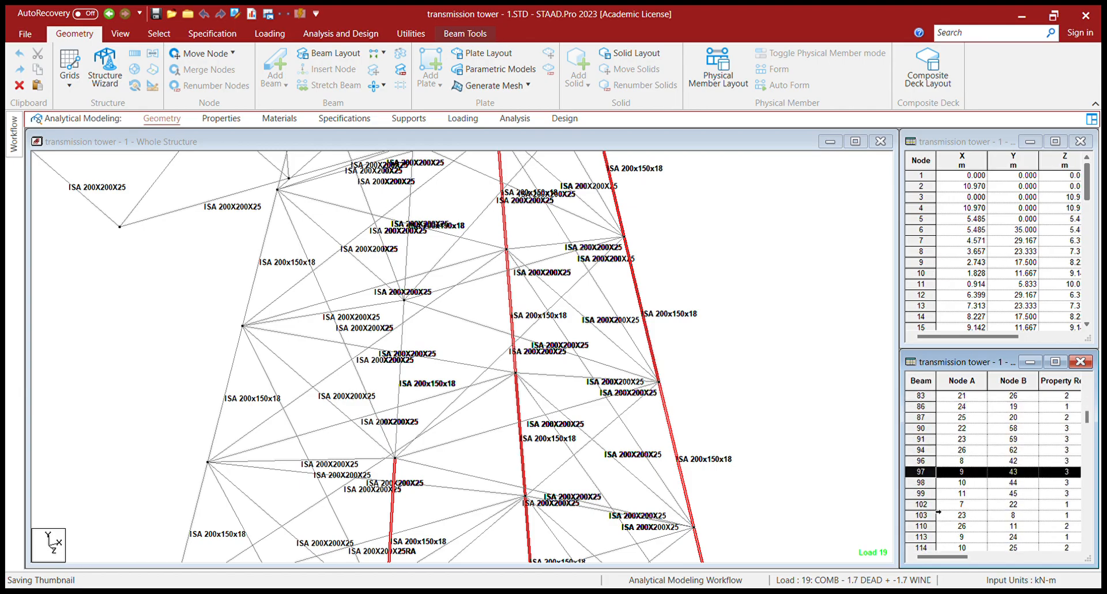
scroll(940, 479, up, 1)
ctrl+click(935, 462)
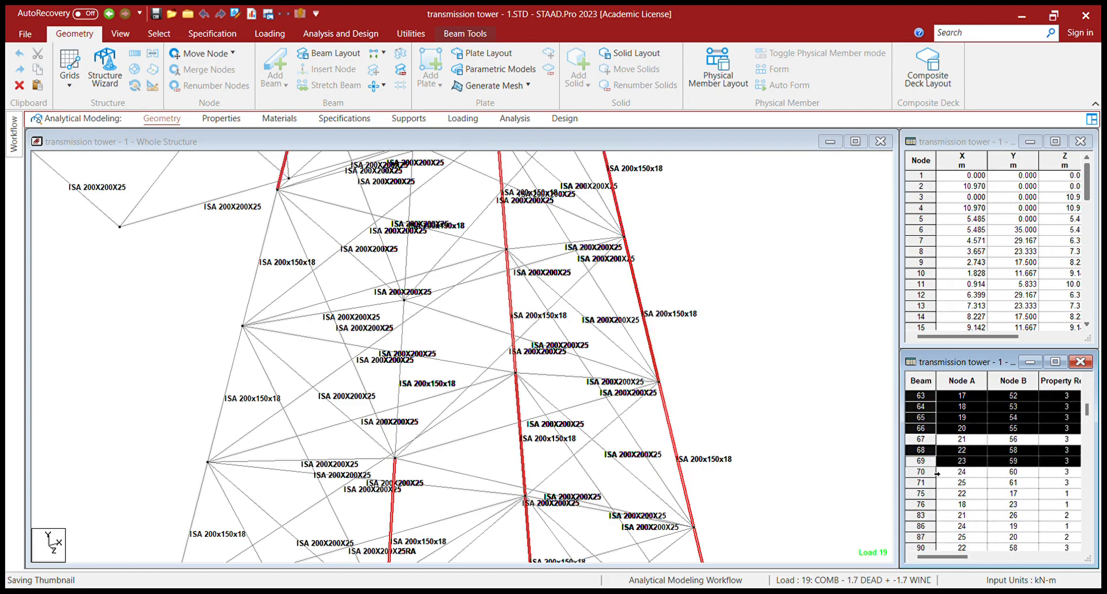
scroll(937, 473, down, 4)
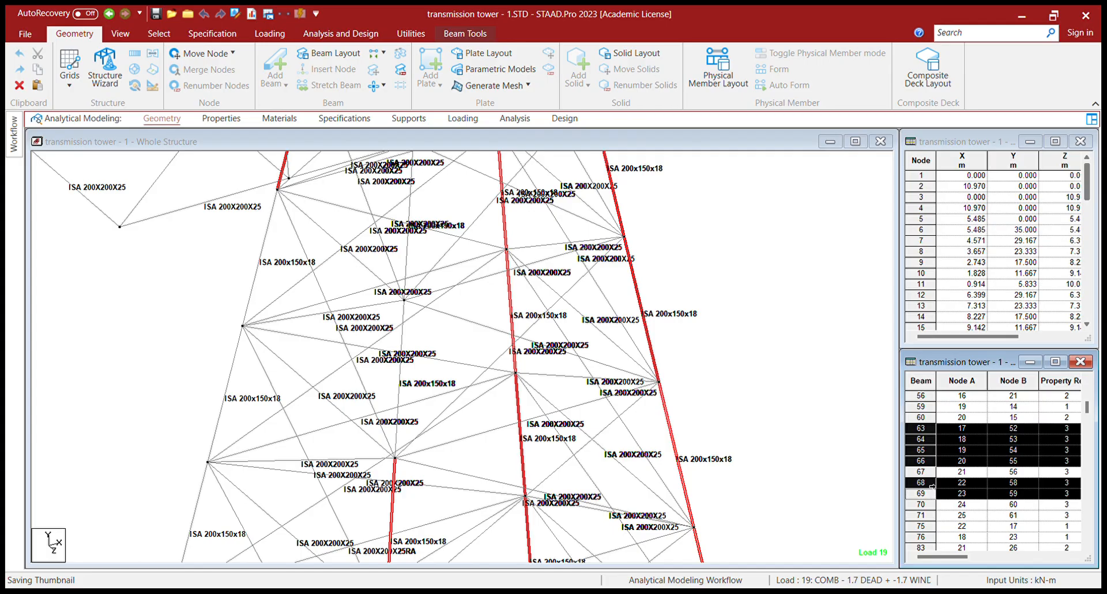
scroll(933, 487, down, 12)
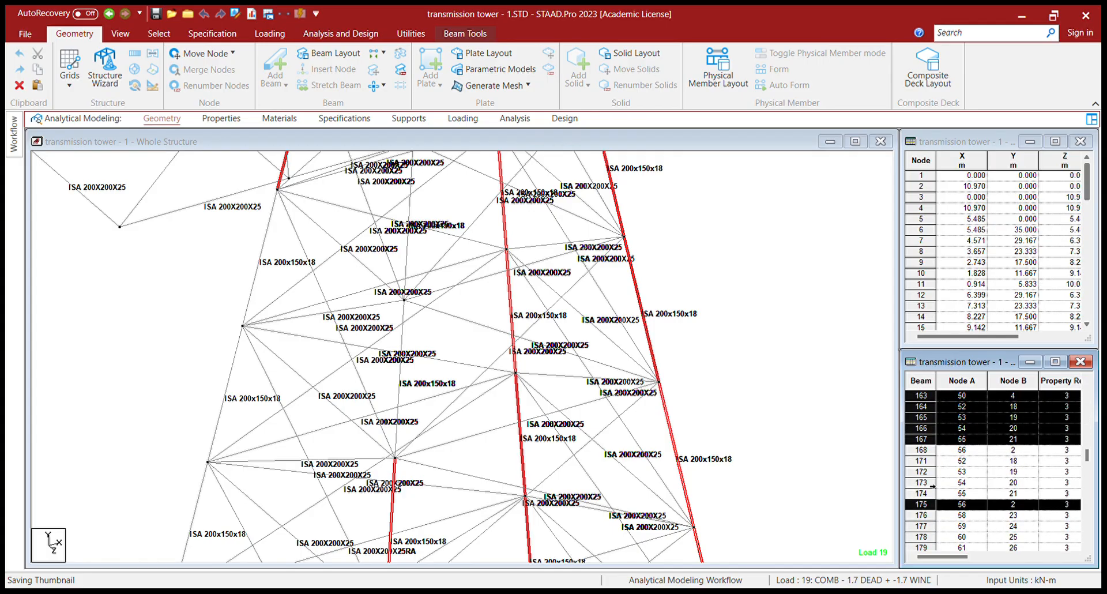
scroll(933, 486, up, 3)
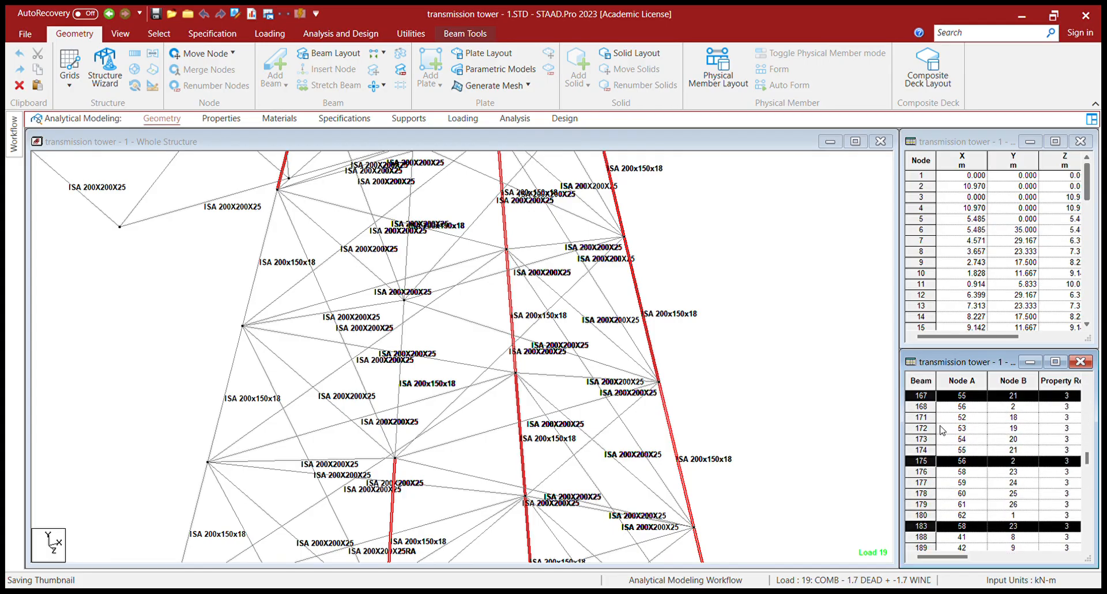
scroll(941, 462, up, 1)
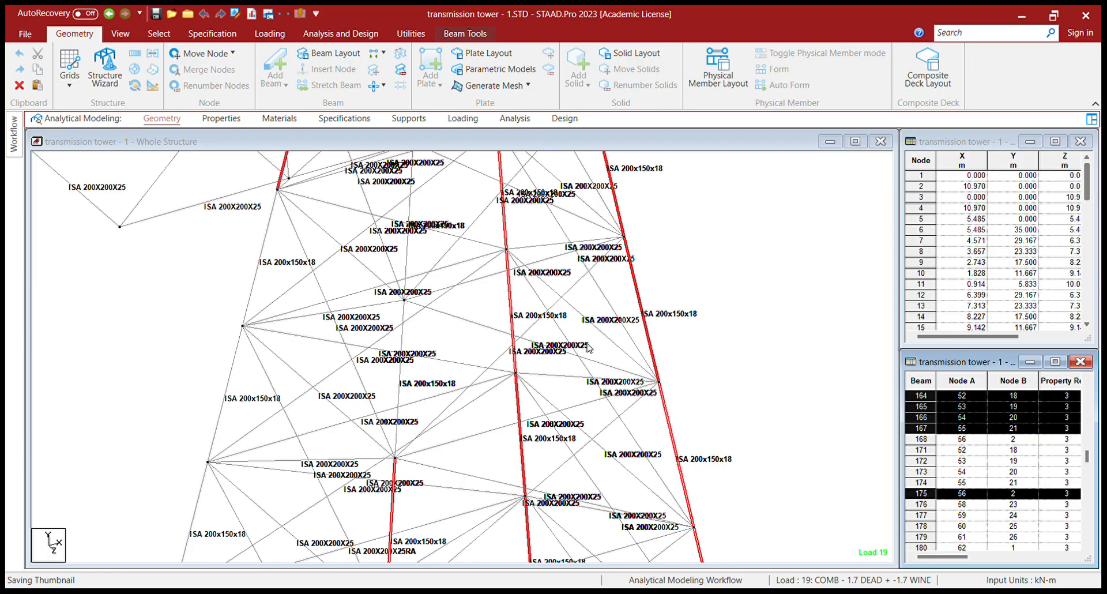
key(Delete)
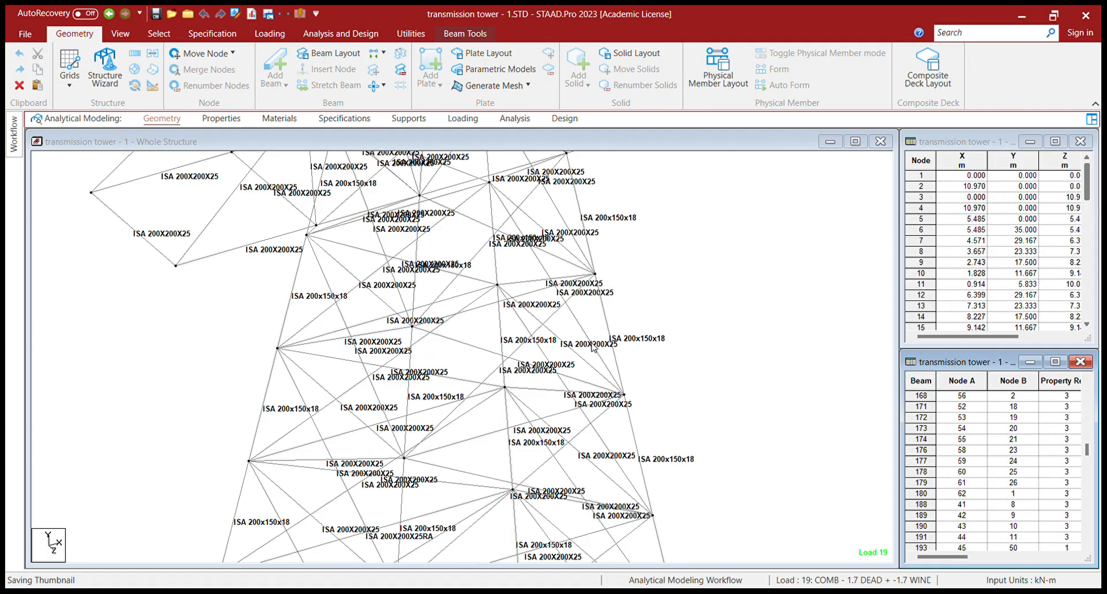
- Show the Analysis and Design ribbon and zoom to display the full tower
click(321, 38)
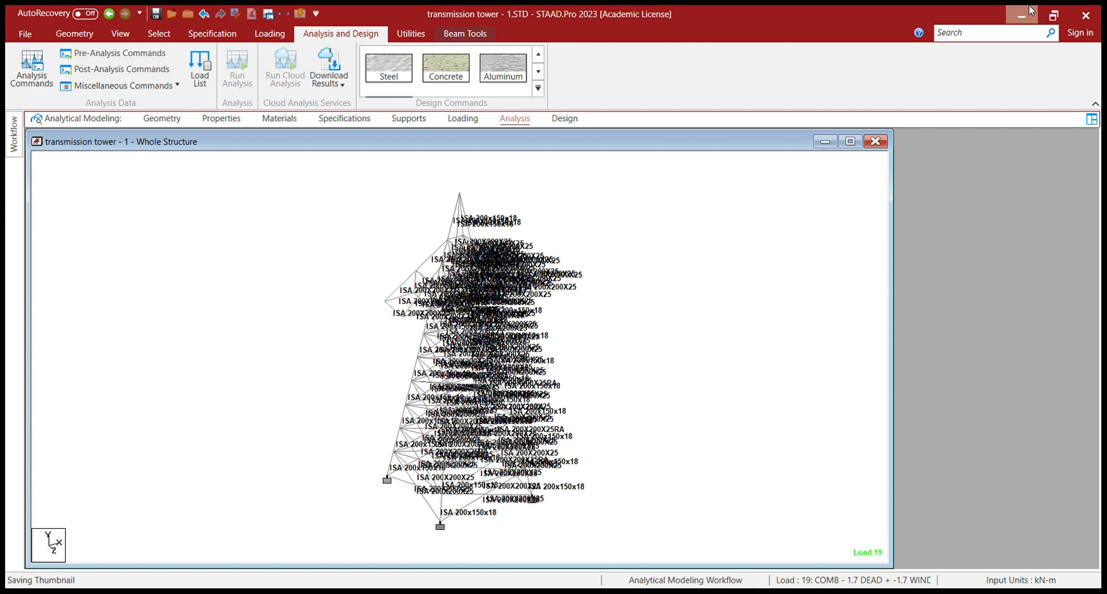
scroll(333, 247, up, 2)
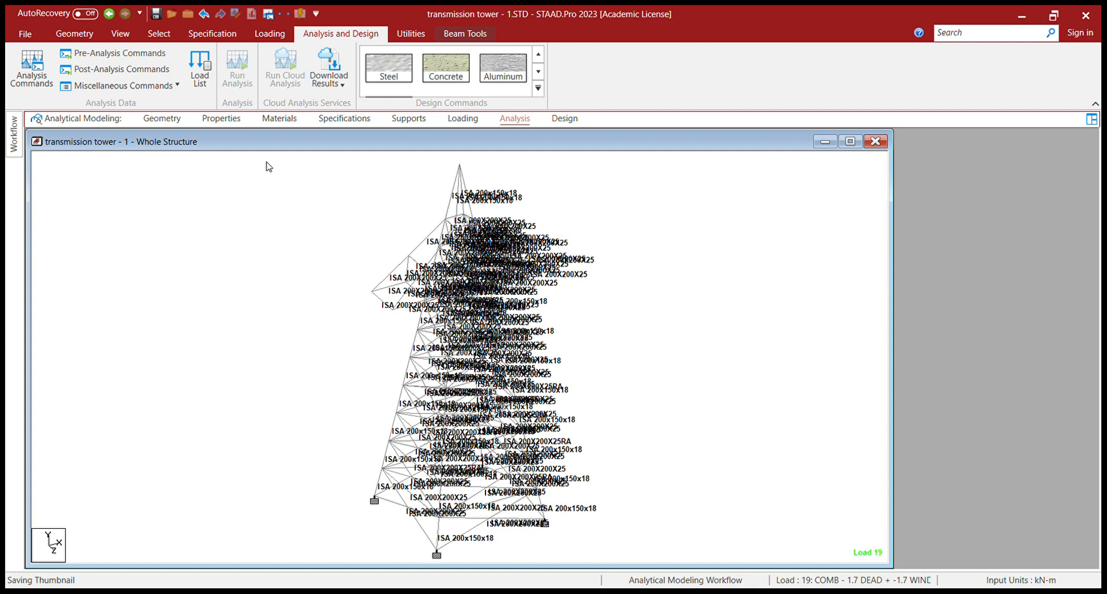
- Return to Geometry, select node 5 at the tower base in the Nodes table and delete it
click(221, 118)
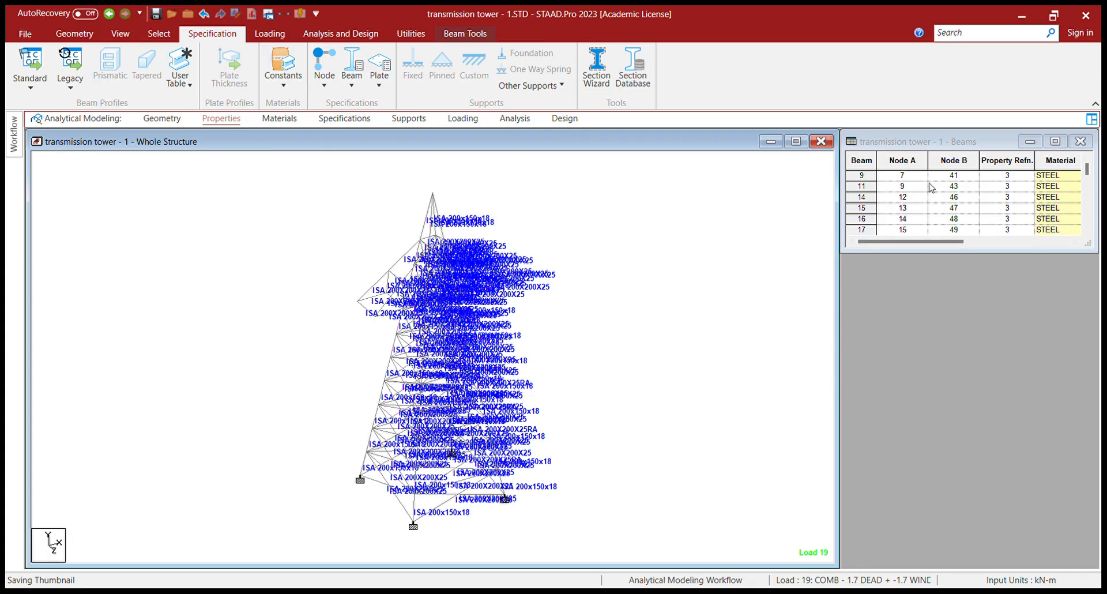
click(168, 123)
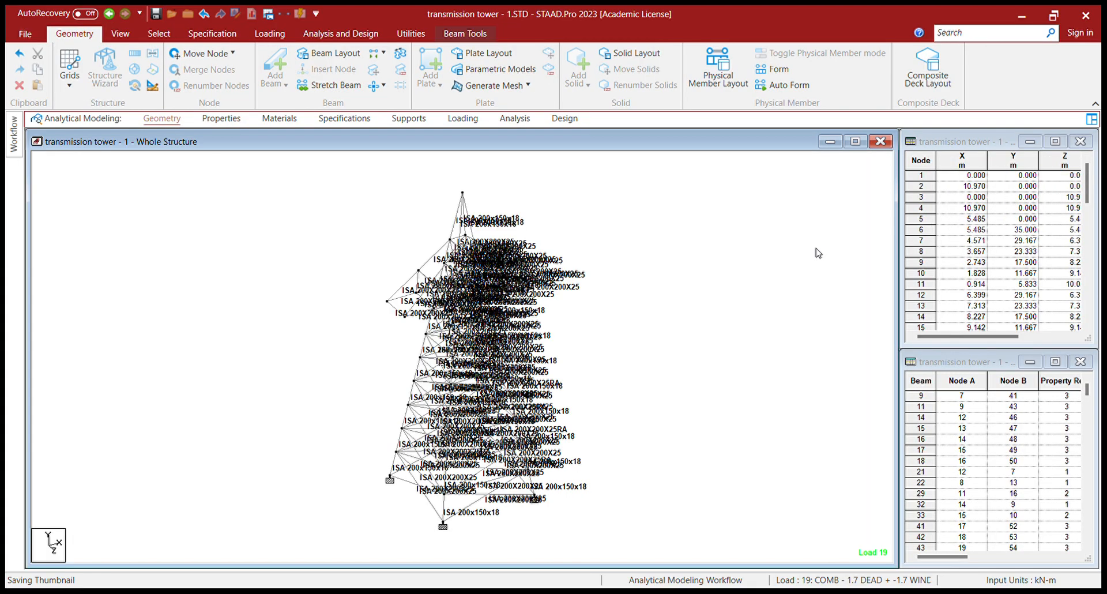
click(934, 219)
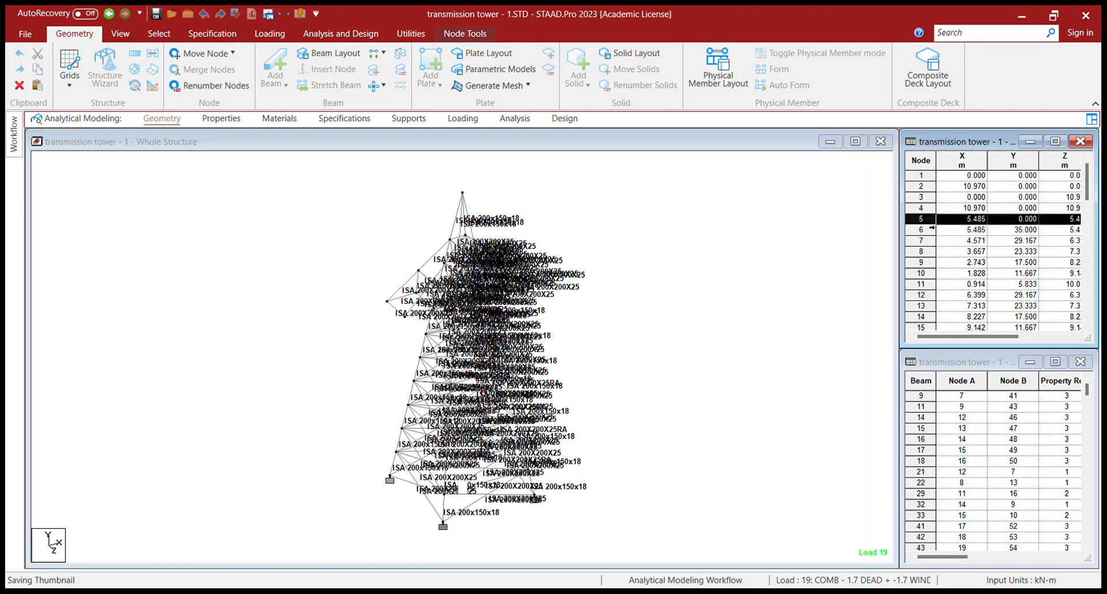
click(936, 231)
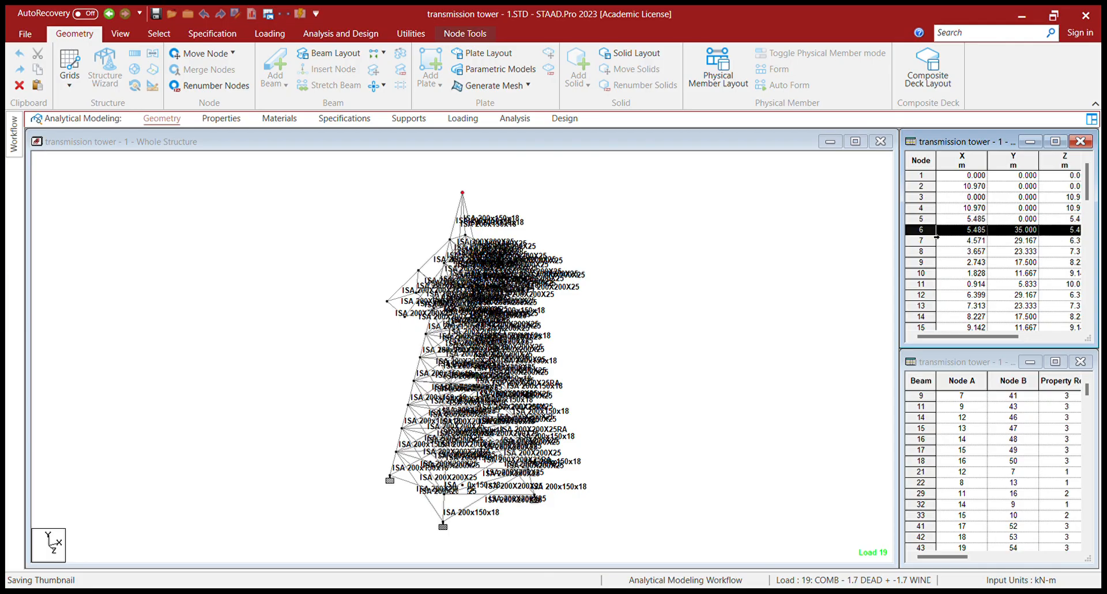
key(Up)
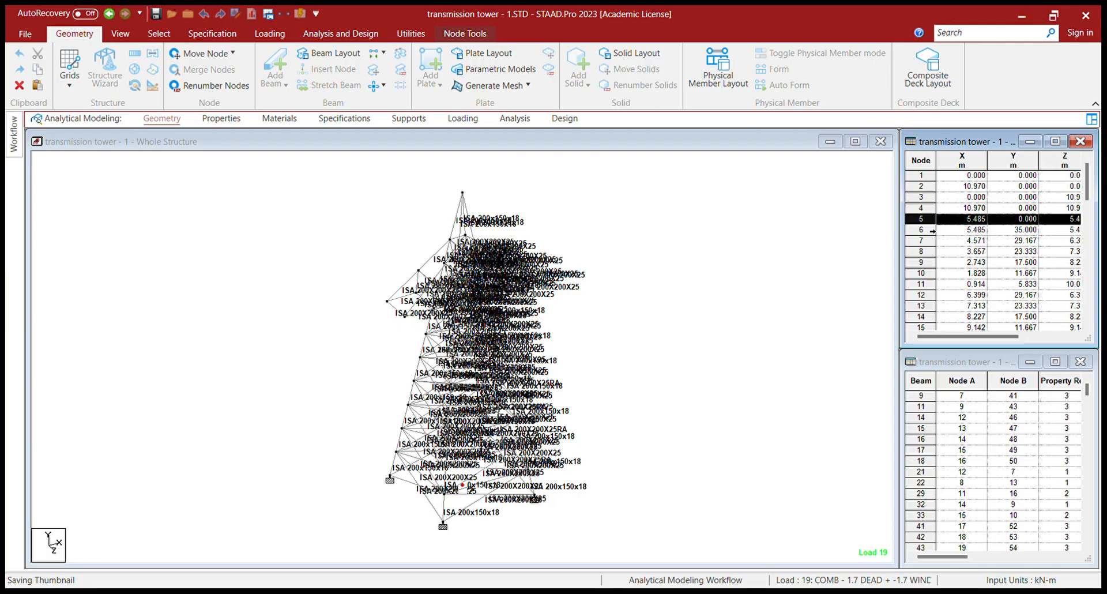
scroll(465, 439, up, 3)
middle_drag(465, 439, 455, 339)
scroll(455, 339, up, 5)
middle_drag(432, 518, 463, 412)
scroll(462, 367, up, 2)
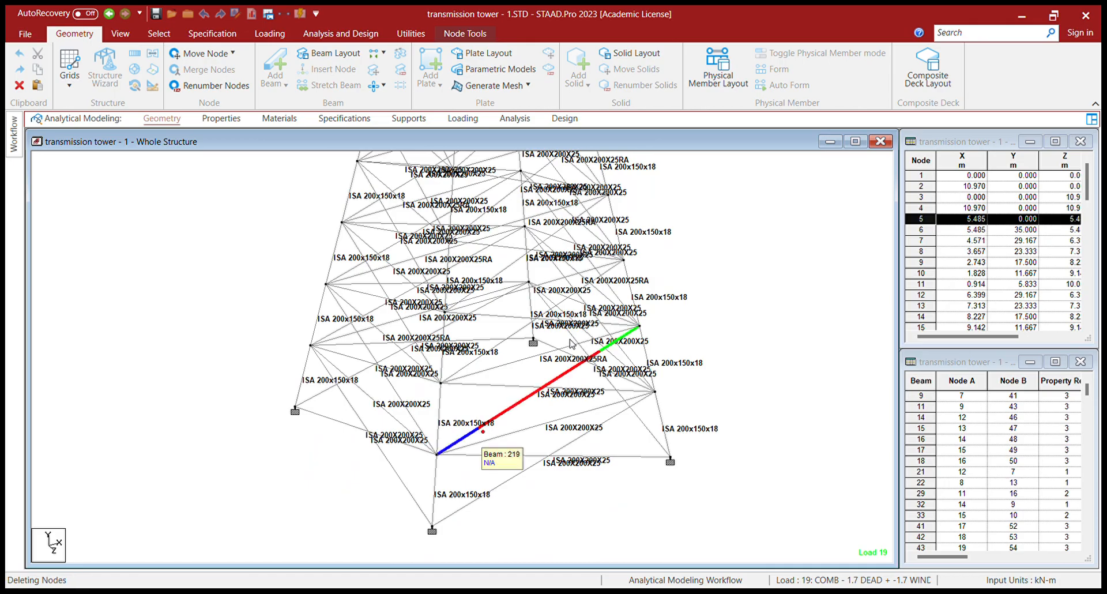
key(Delete)
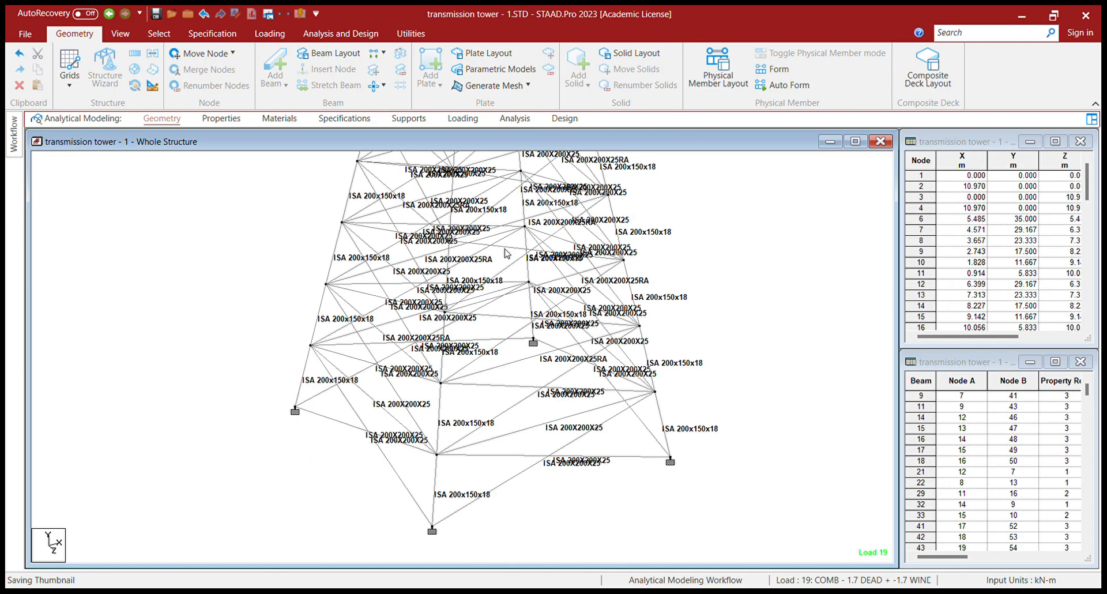
- Switch to the Analysis and Design tools to run the analysis
click(329, 35)
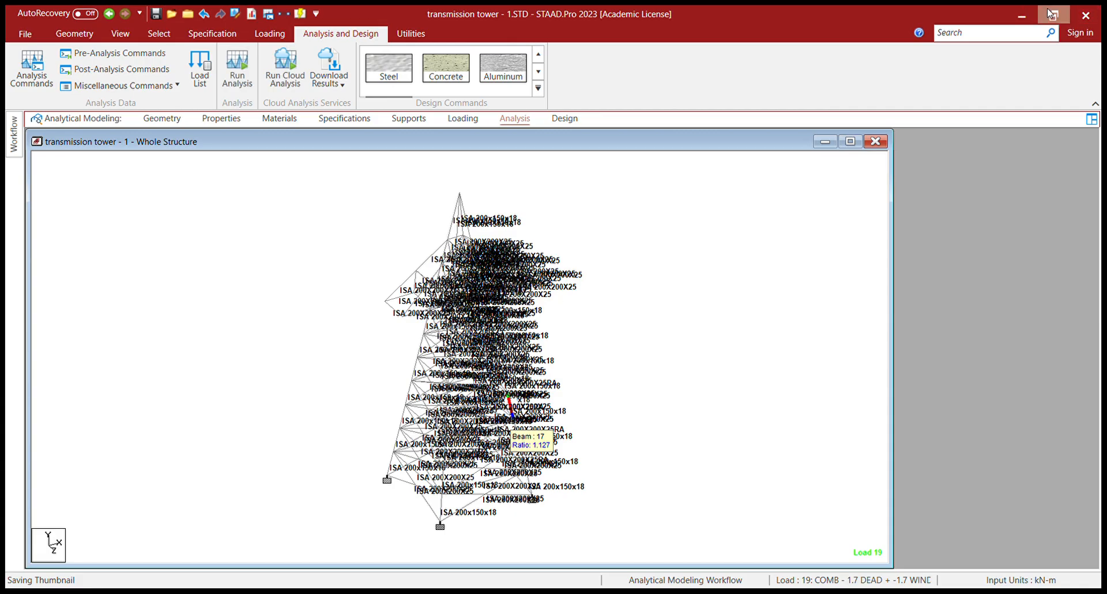
scroll(501, 457, up, 6)
scroll(434, 423, up, 4)
scroll(432, 423, up, 5)
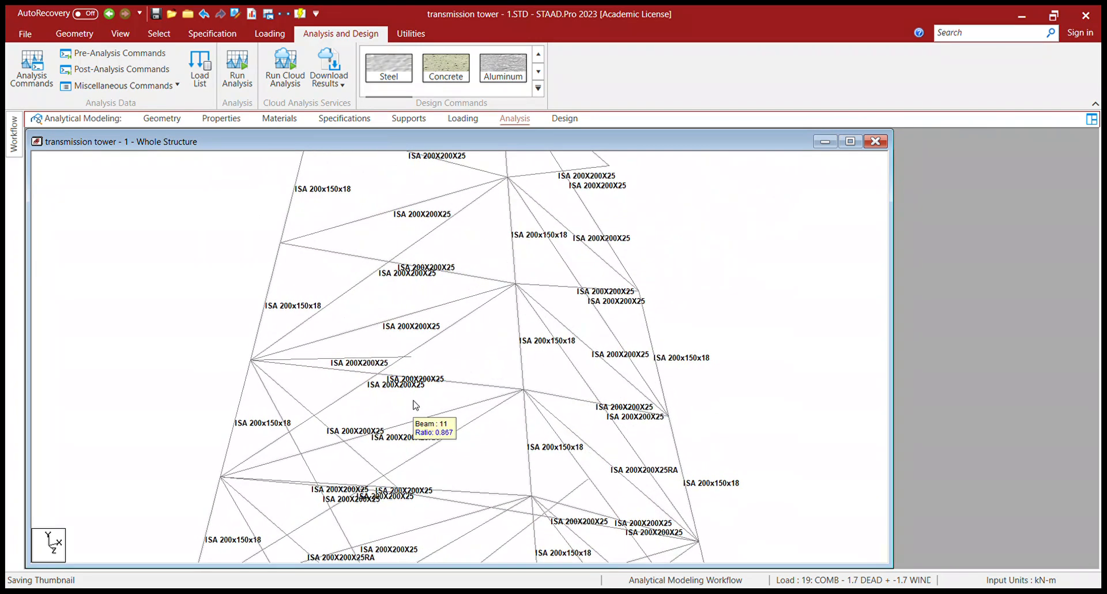